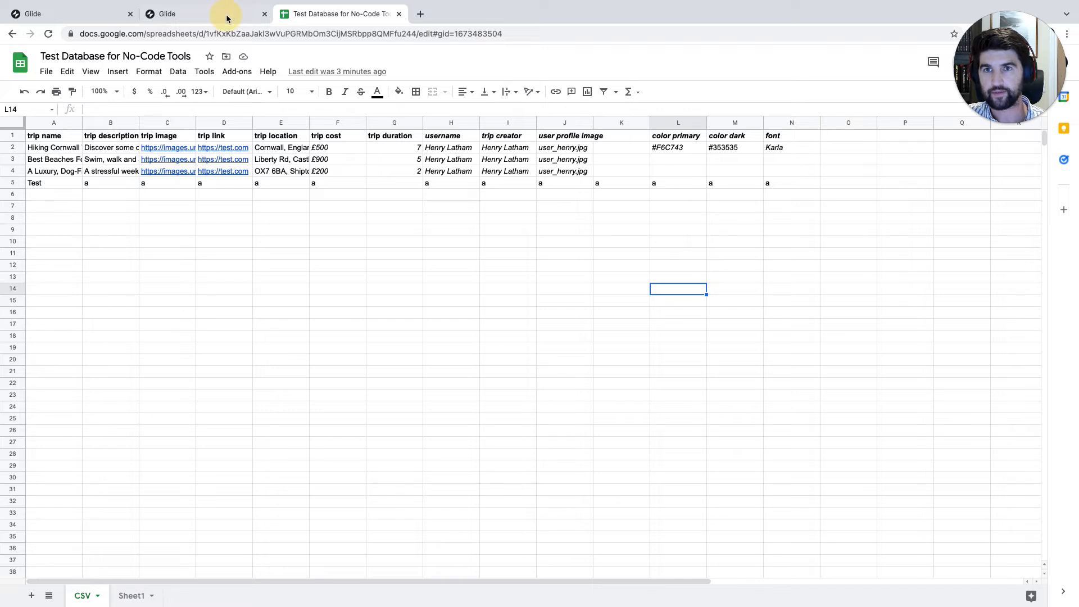
Switch to Glide and create the app from the Google Sheets file Test Database for No-Code Tools
click(180, 19)
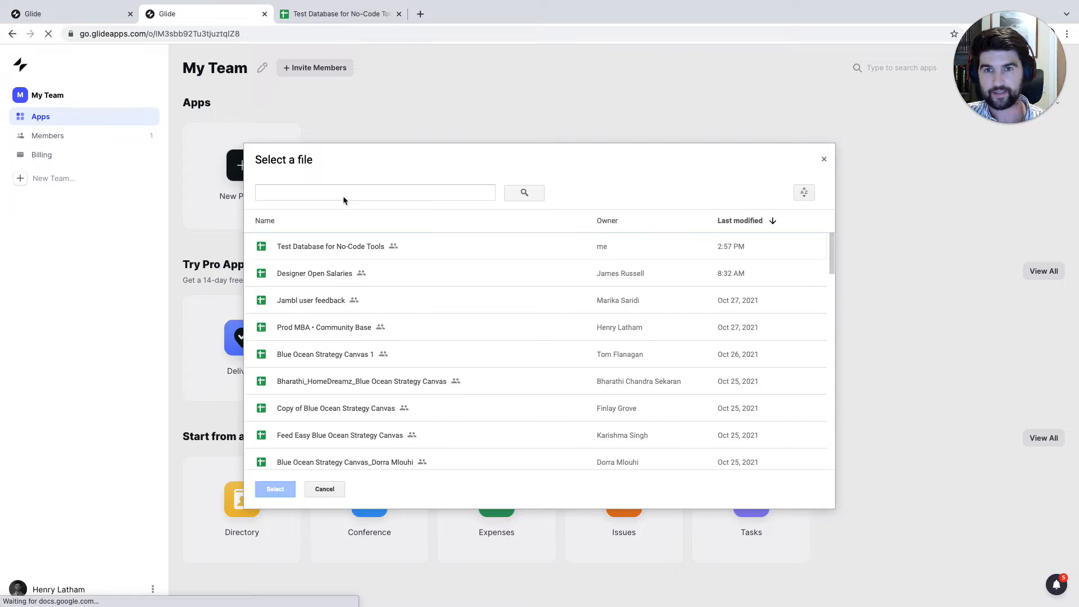
click(336, 248)
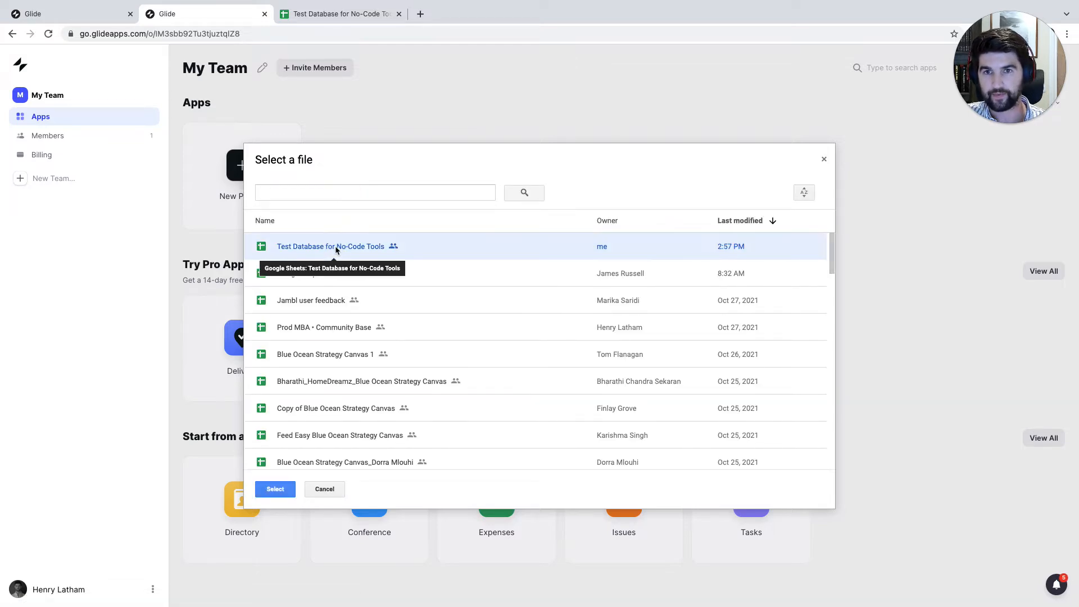
click(278, 489)
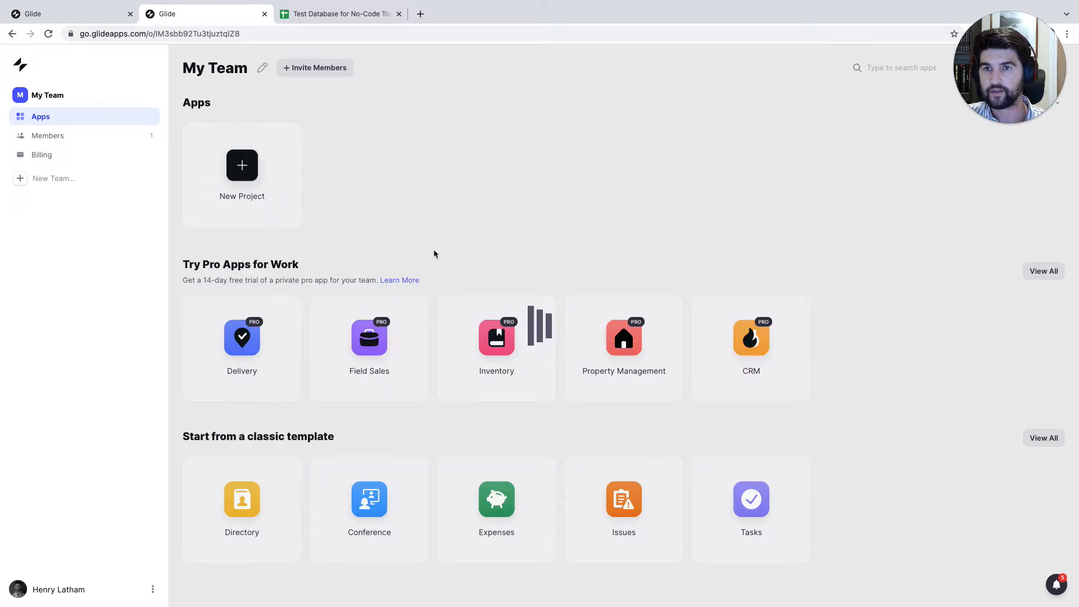
mouse_move(537, 3)
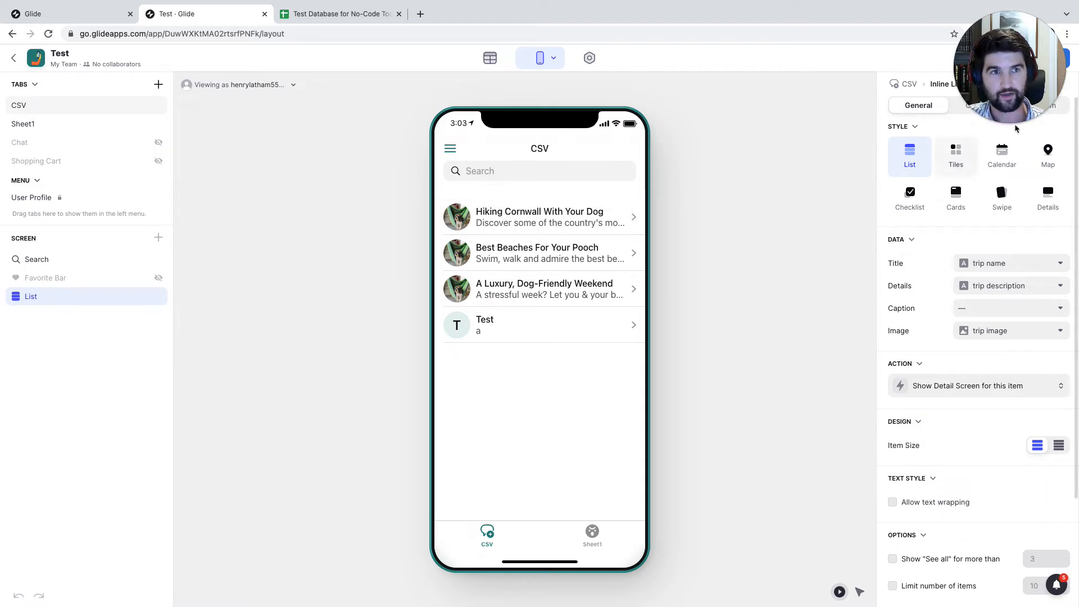
drag(1015, 85, 1011, 553)
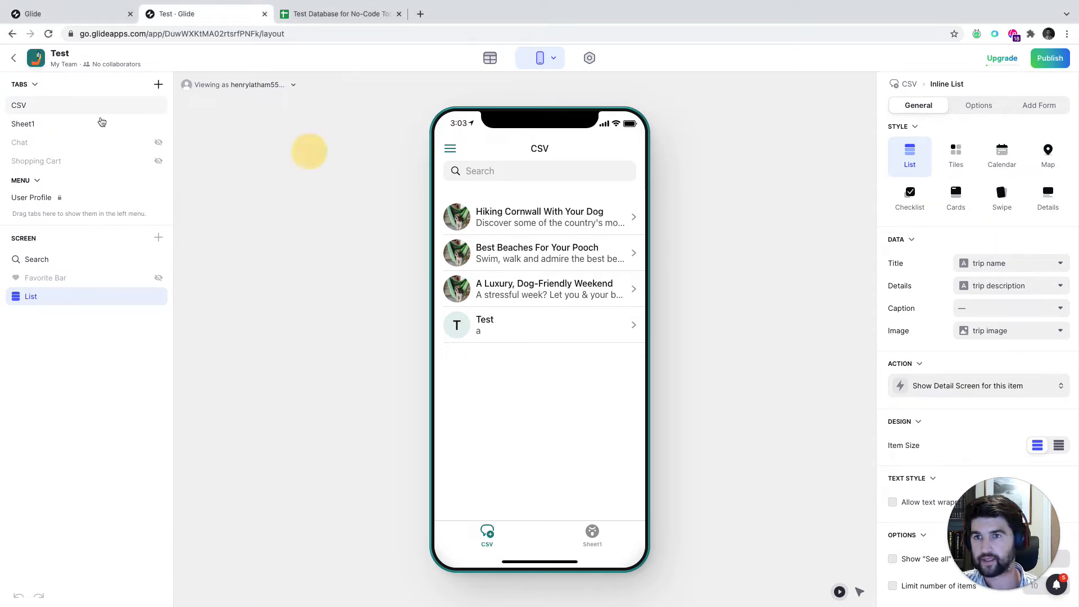
Change the CSV tab's list to the Cards style and set its header to empty
click(78, 105)
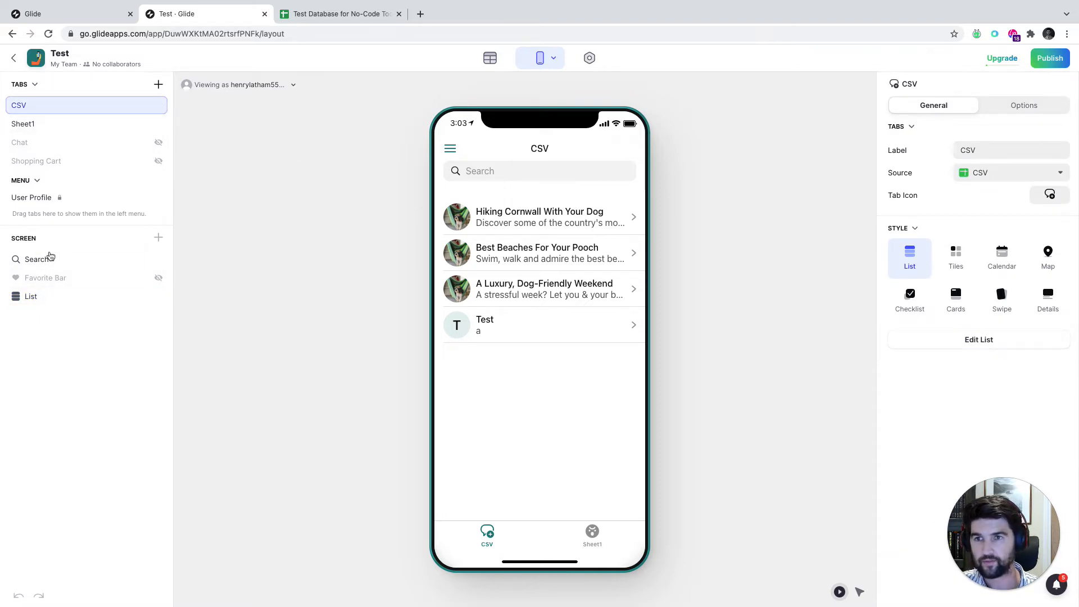
click(60, 297)
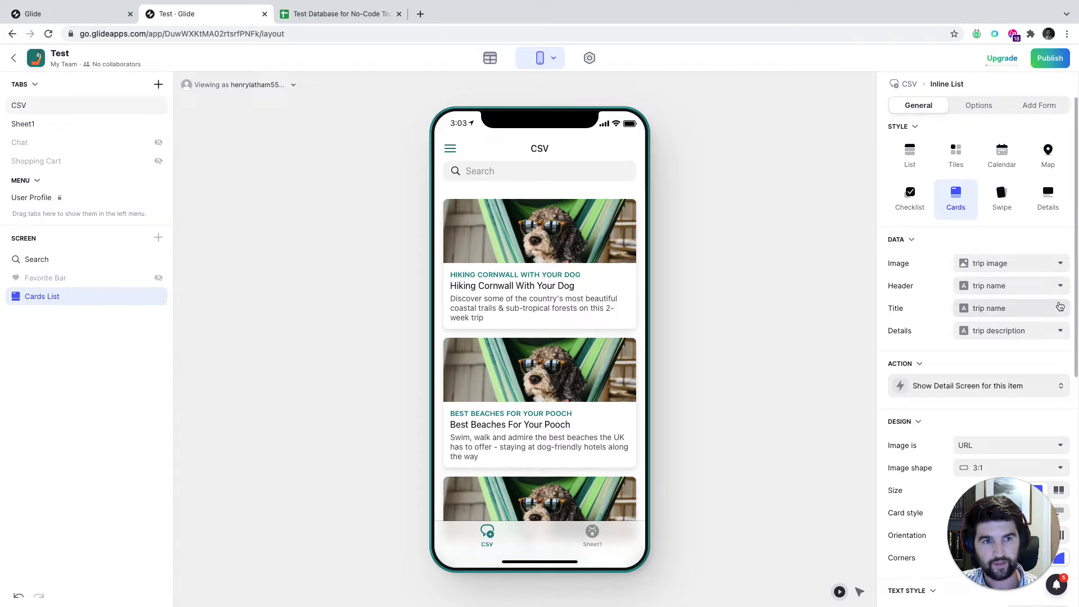
click(1061, 289)
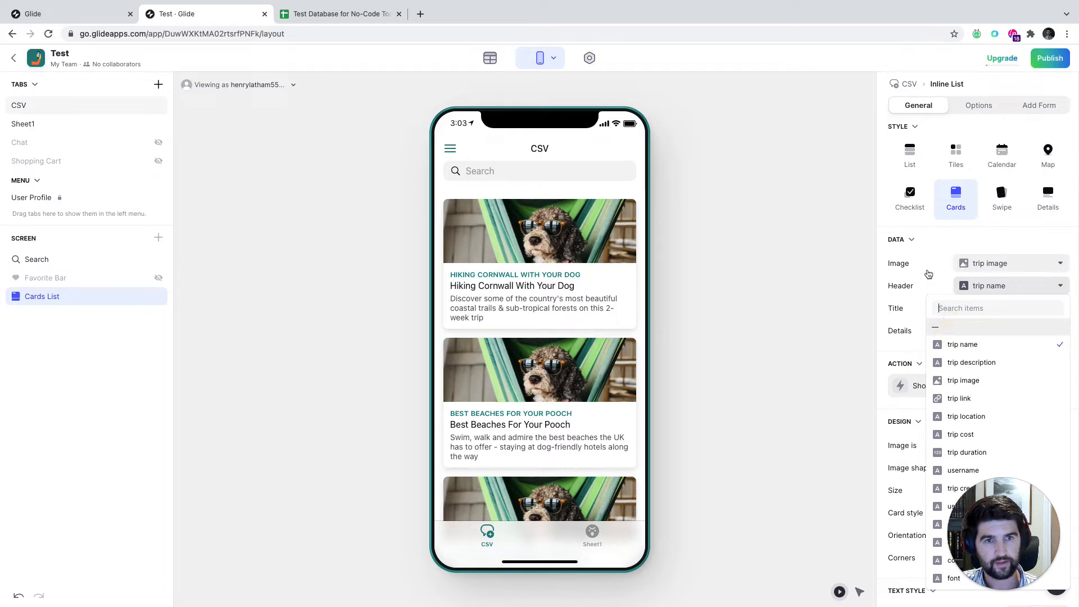
click(935, 327)
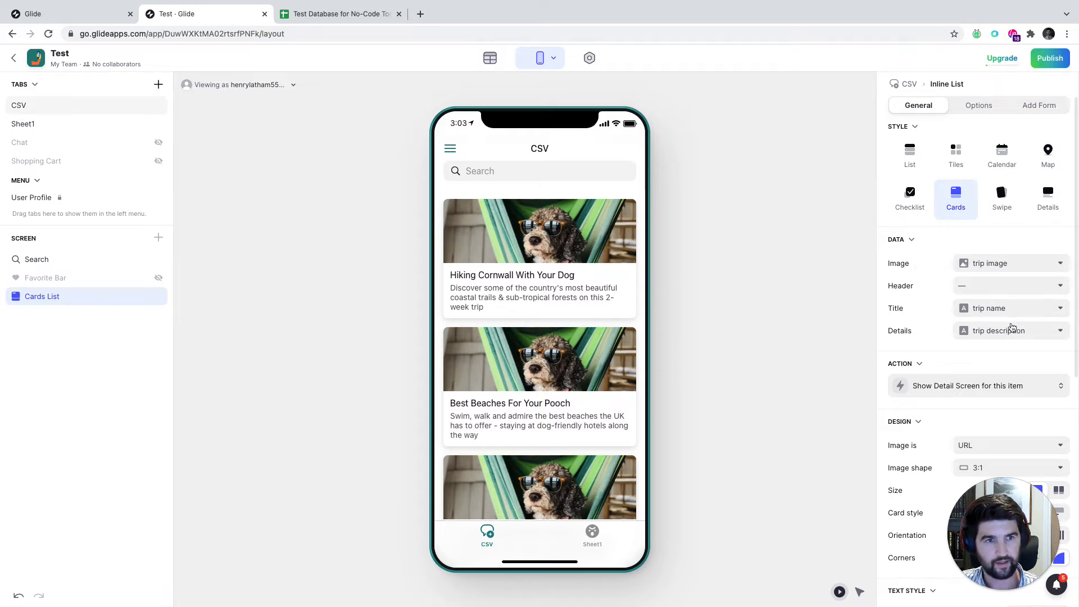
Set the details shown on the CSV tab's cards to trip location
click(1011, 330)
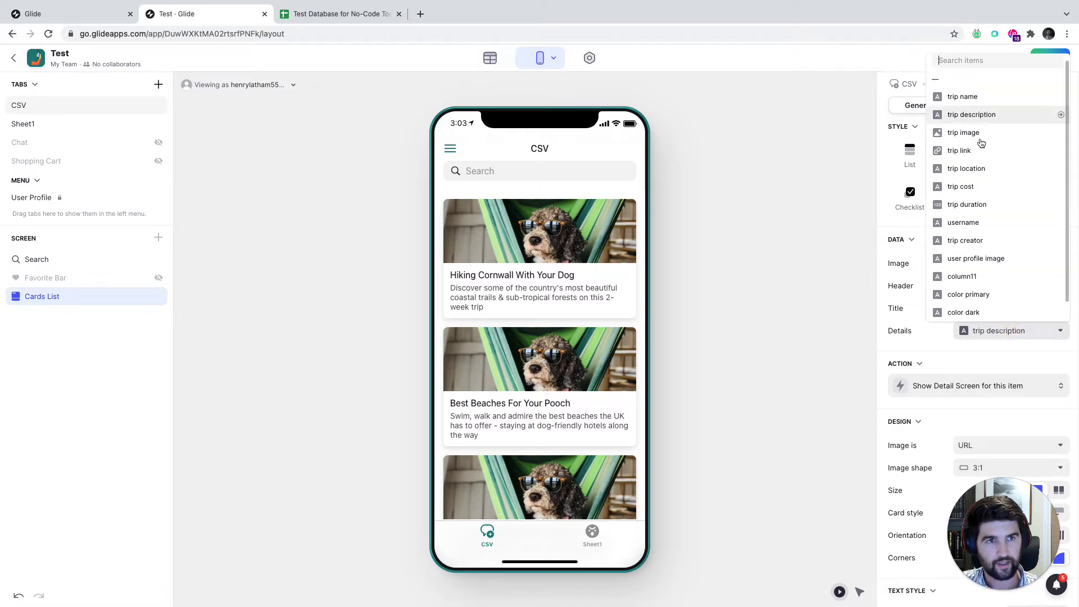
click(982, 171)
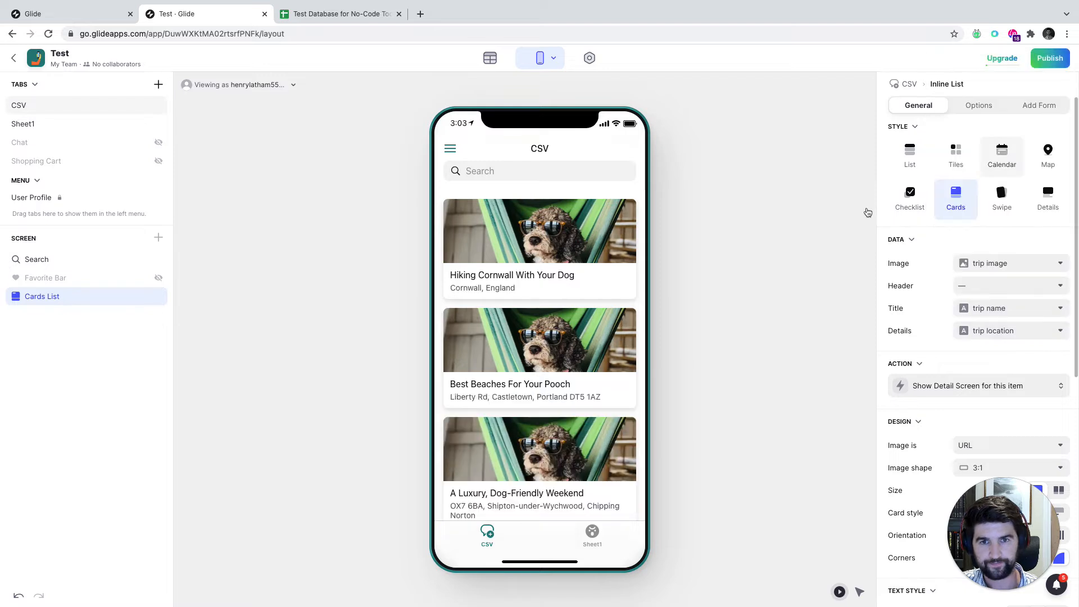
click(759, 288)
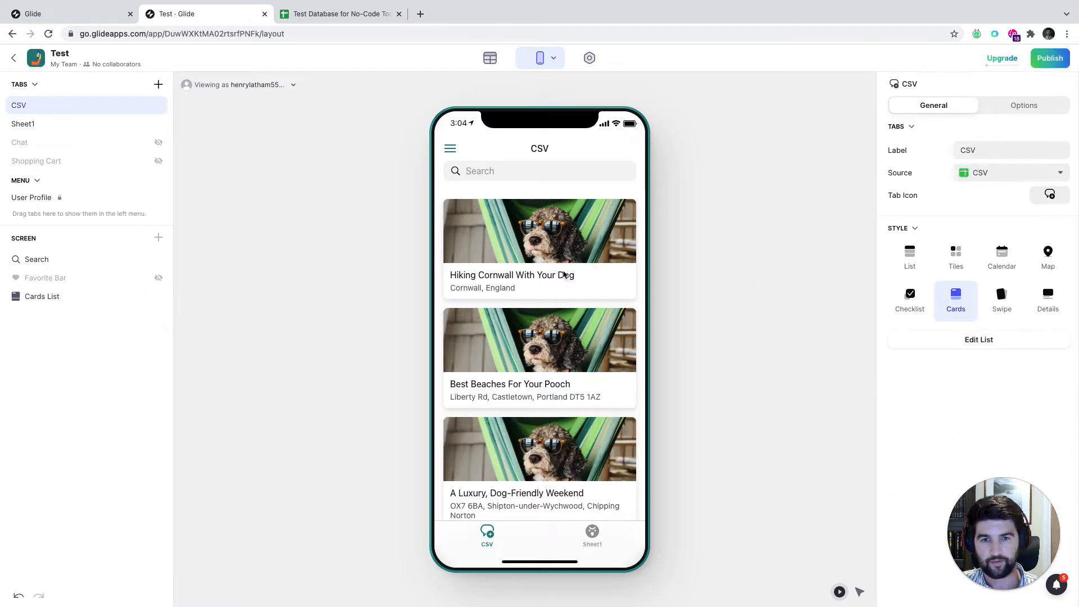
Check the Sheet1 tab against the source spreadsheet, and hide that tab from the app
click(592, 536)
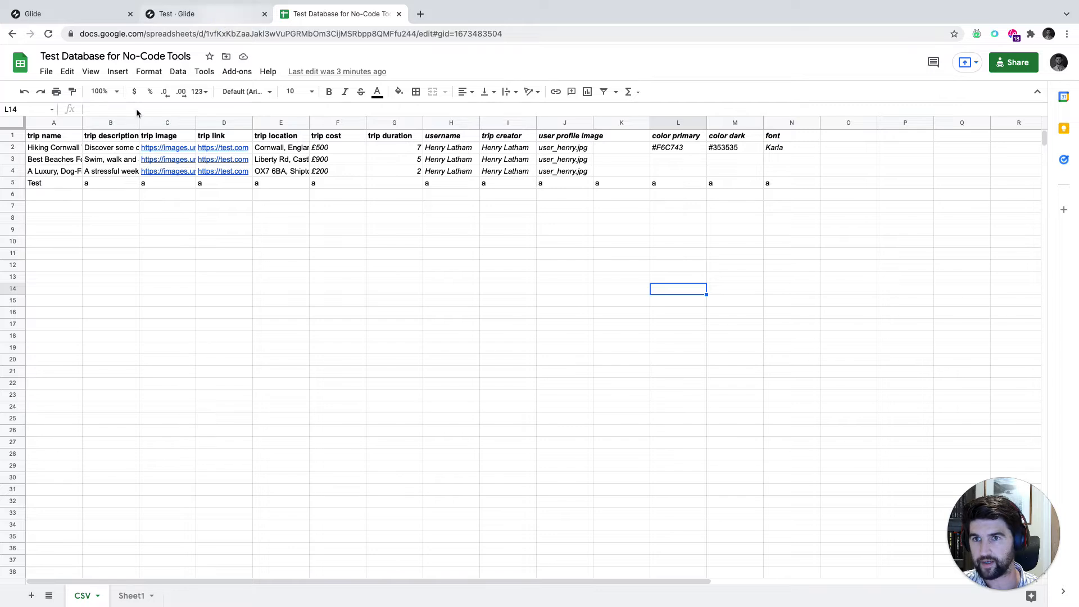
click(222, 17)
click(158, 124)
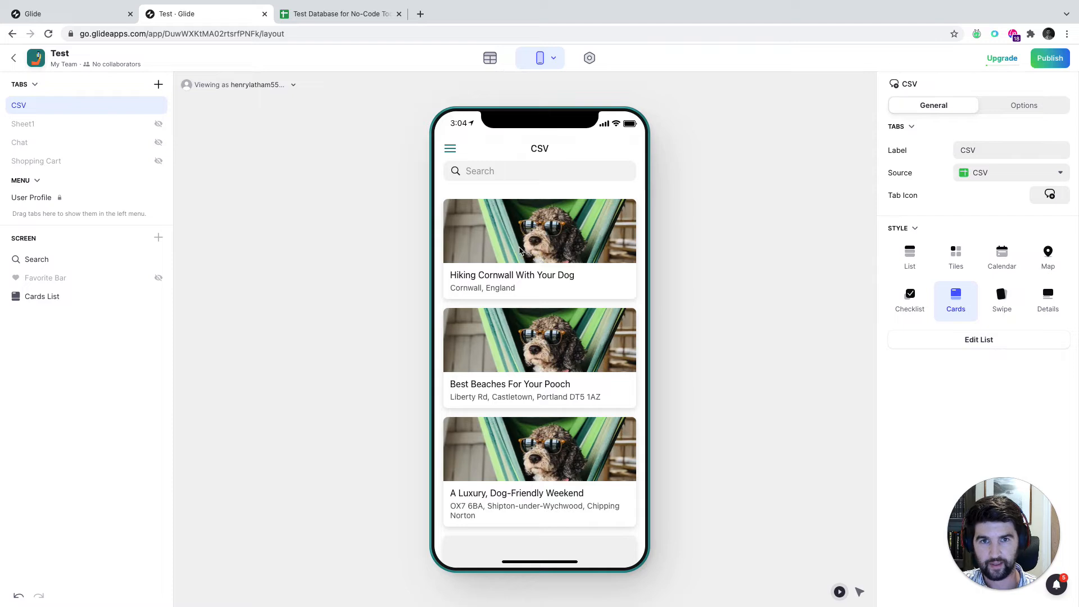
Open the Hiking Cornwall With Your Dog detail screen and set its Title component's details to trip cost
click(521, 274)
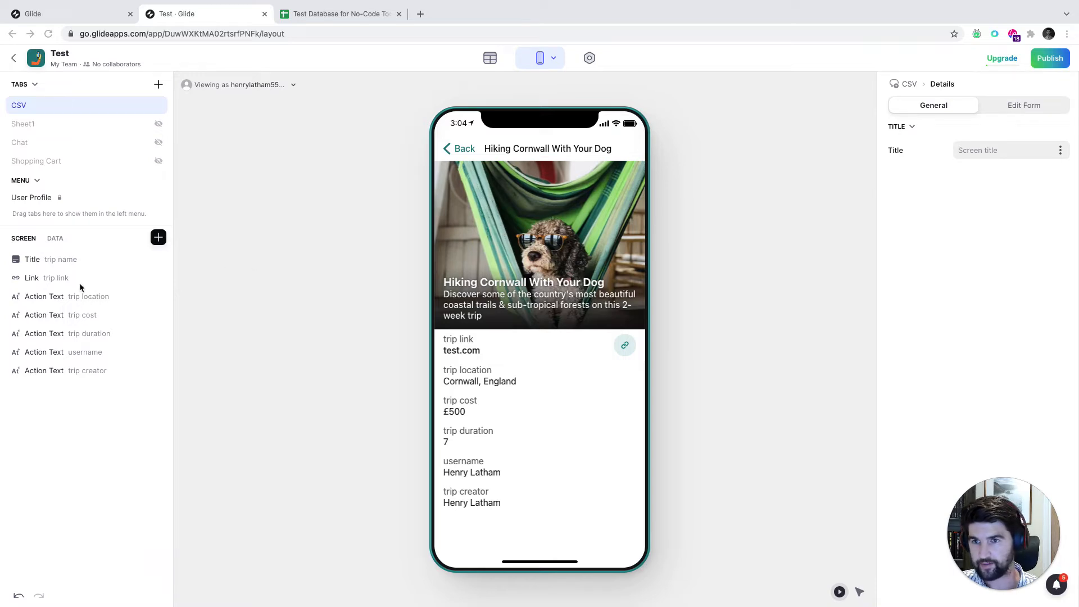
click(67, 259)
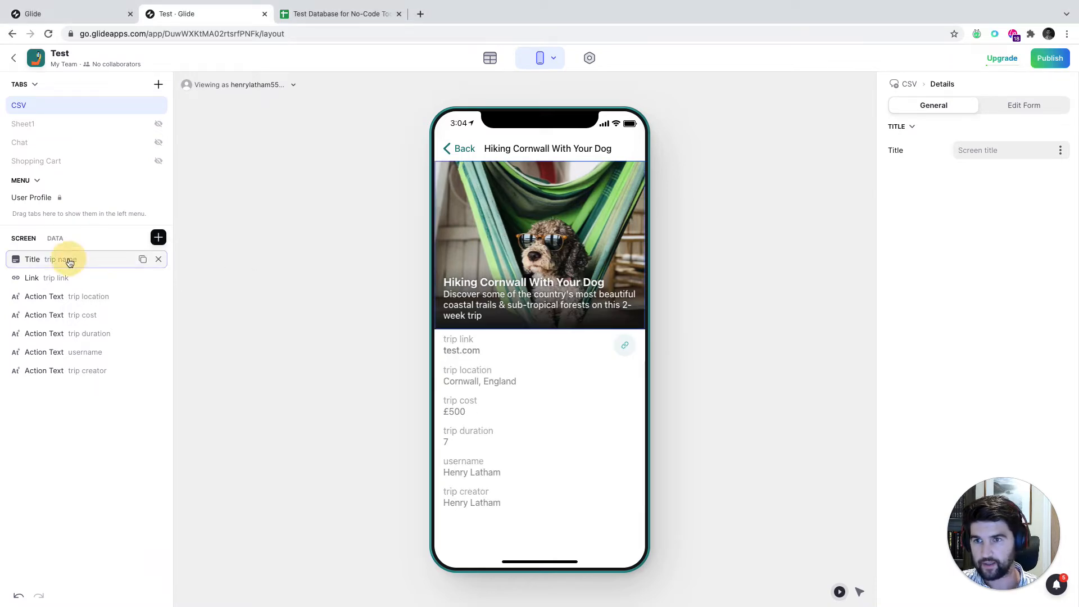
click(33, 260)
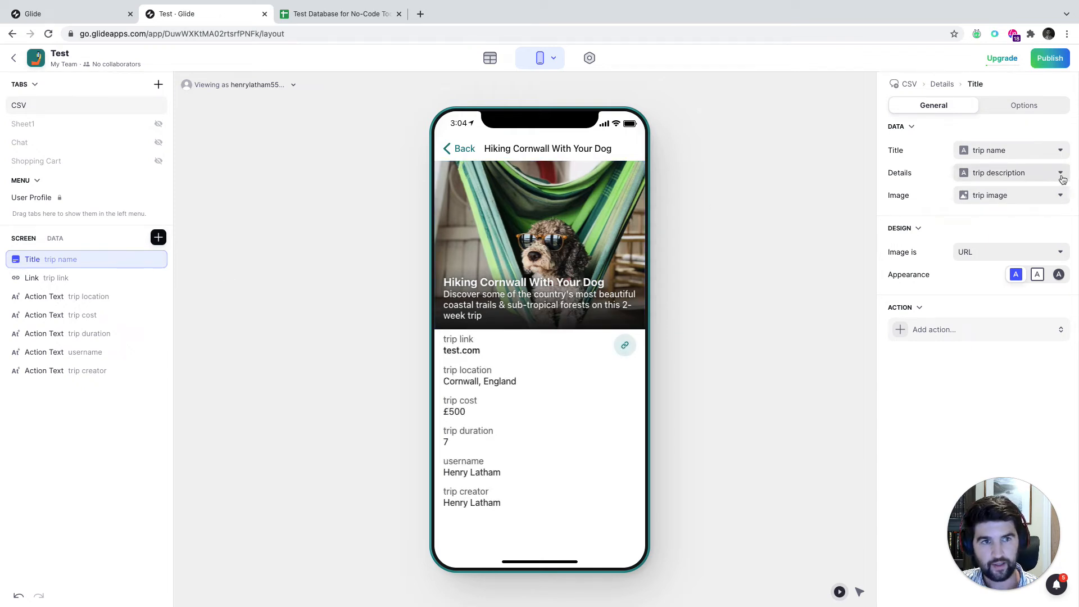
click(1041, 174)
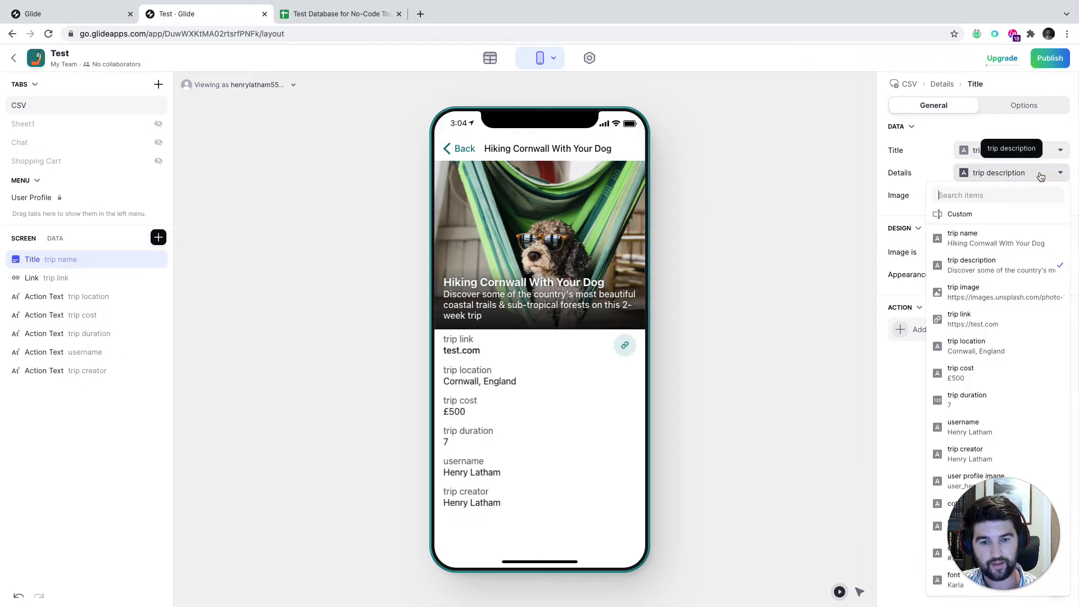
text(cost)
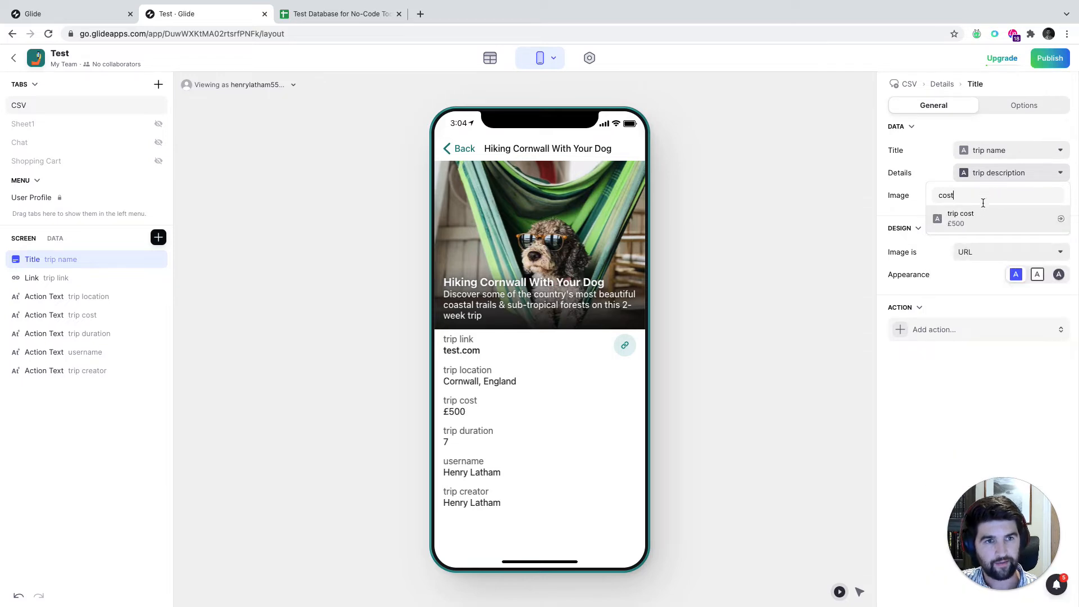
click(977, 219)
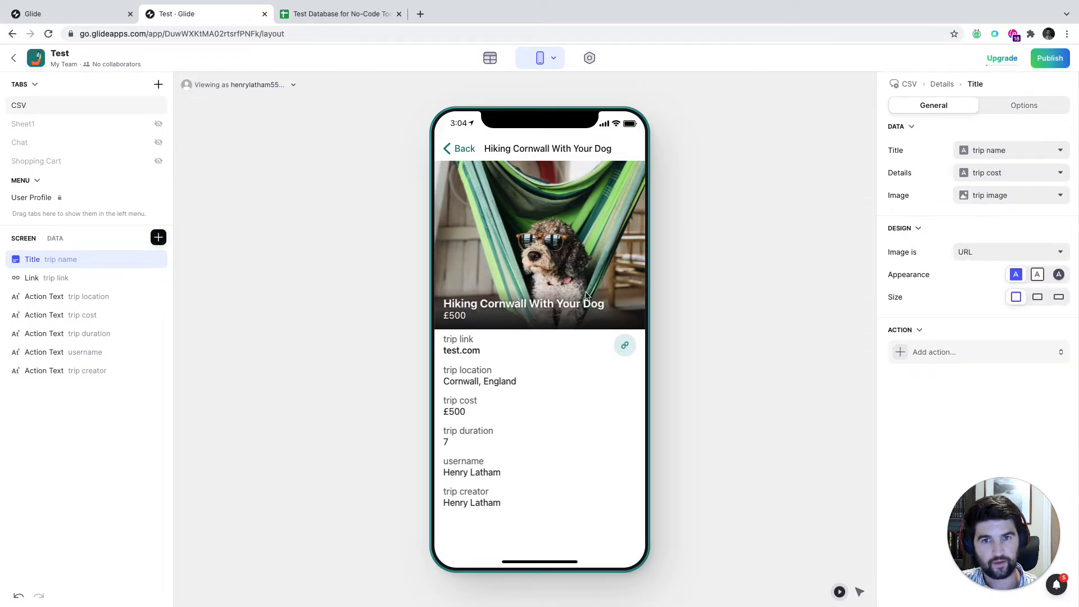
click(719, 263)
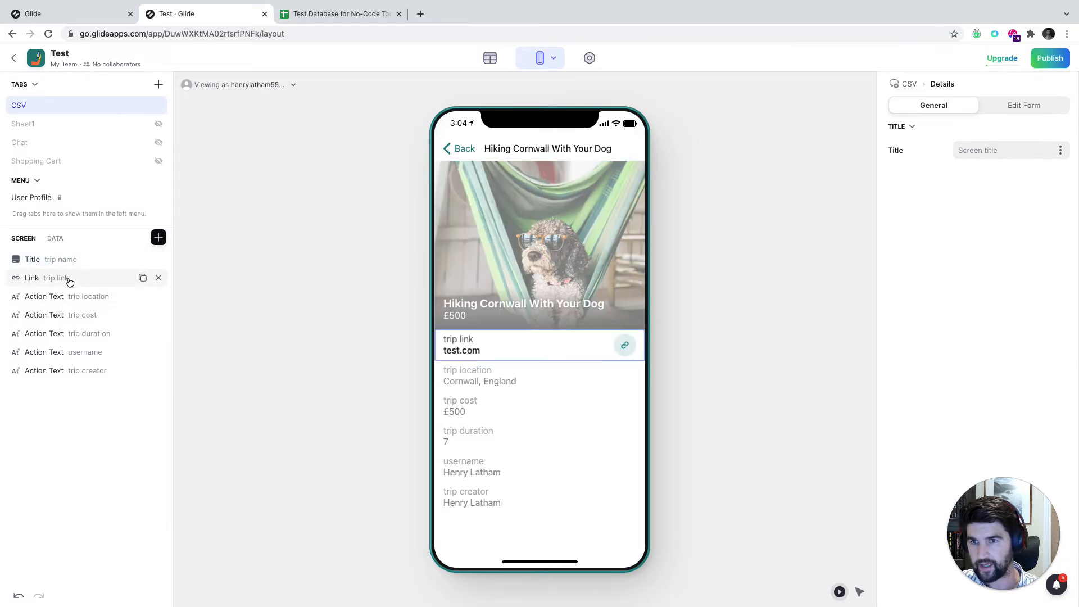
Remove the trip link, trip cost and username components, and move trip duration directly below the Title component
click(158, 278)
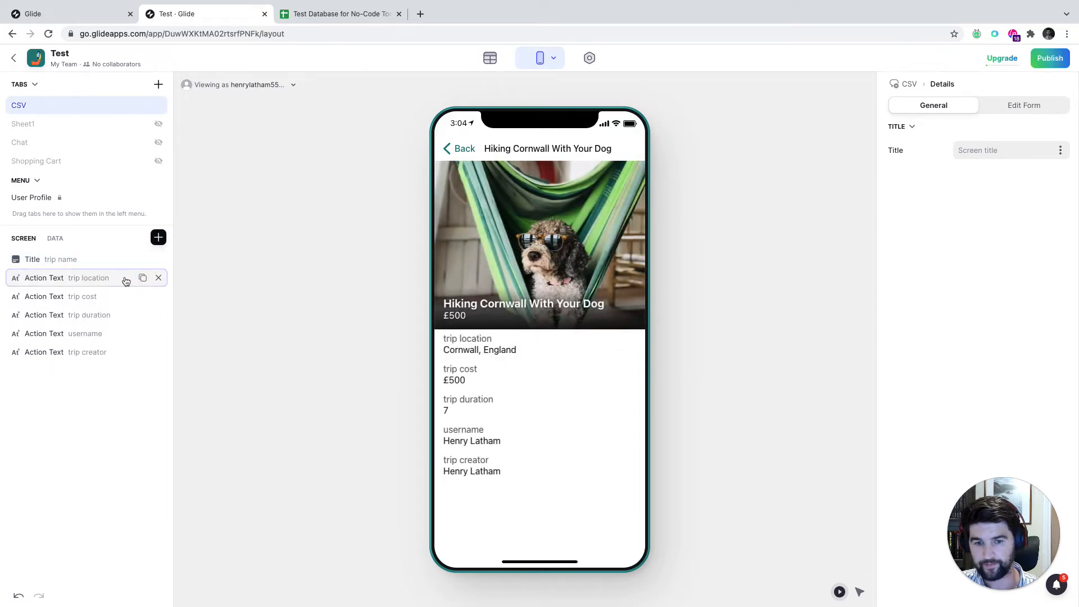
drag(96, 315, 99, 291)
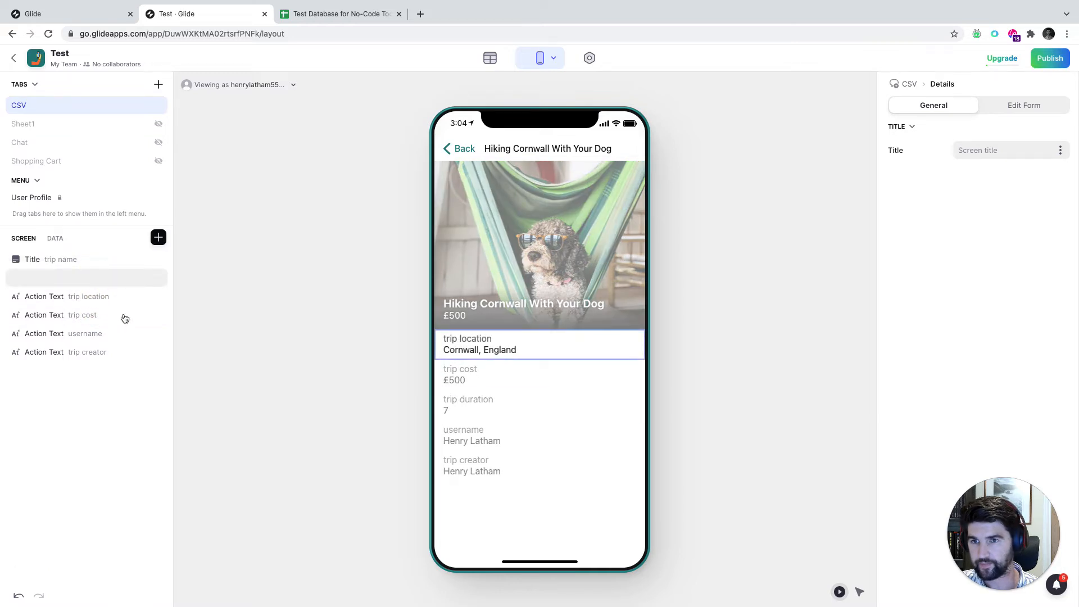
click(159, 315)
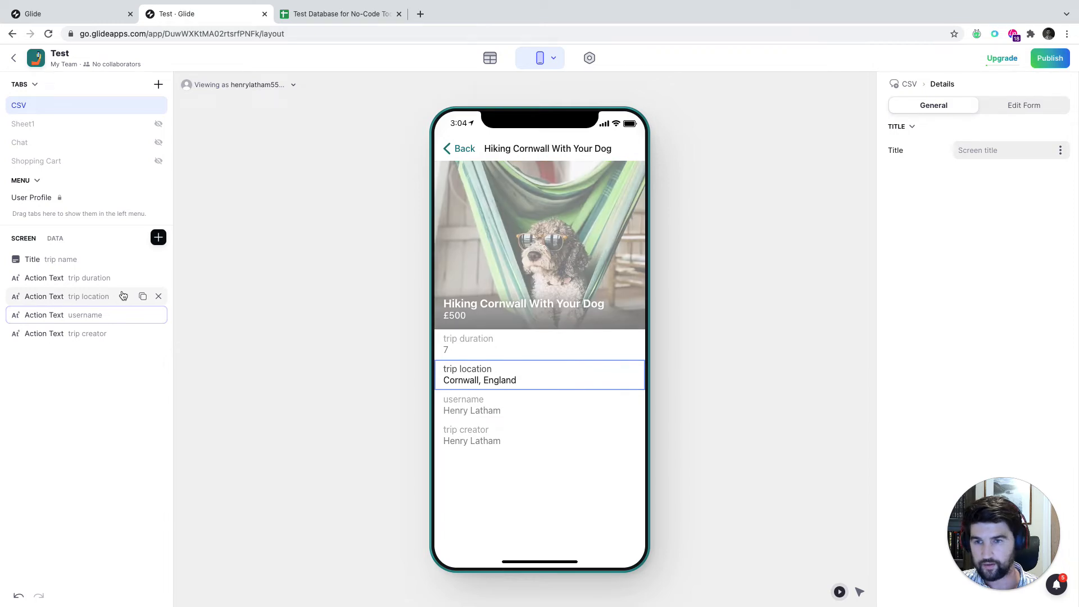
click(158, 314)
Set the trip creator component's text to trip description and clear its title
click(98, 316)
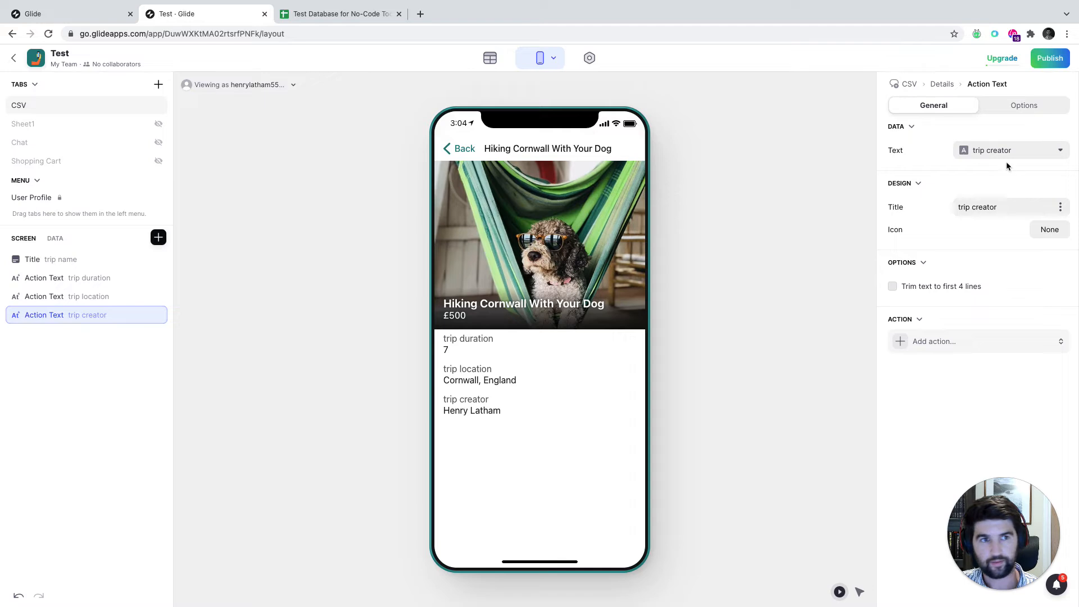
click(976, 160)
text(descr)
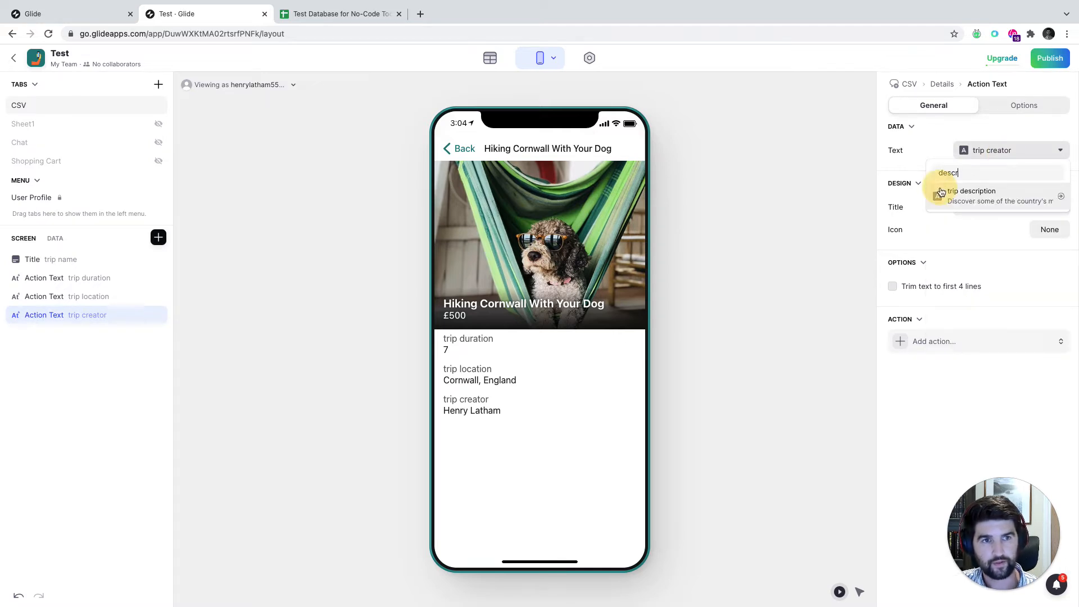
click(963, 193)
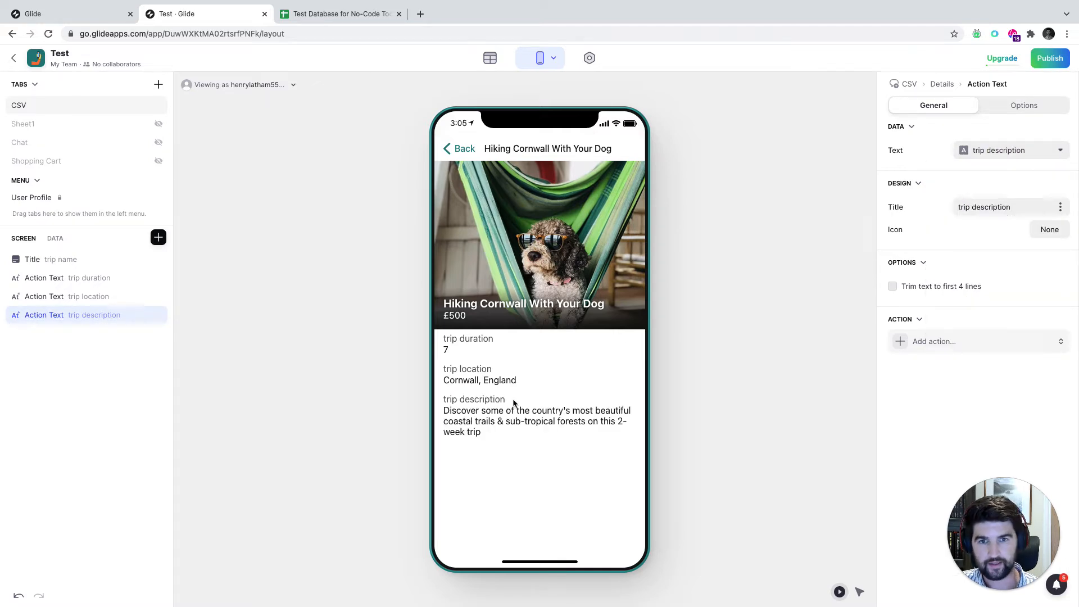
triple_click(993, 205)
key(BackSpace)
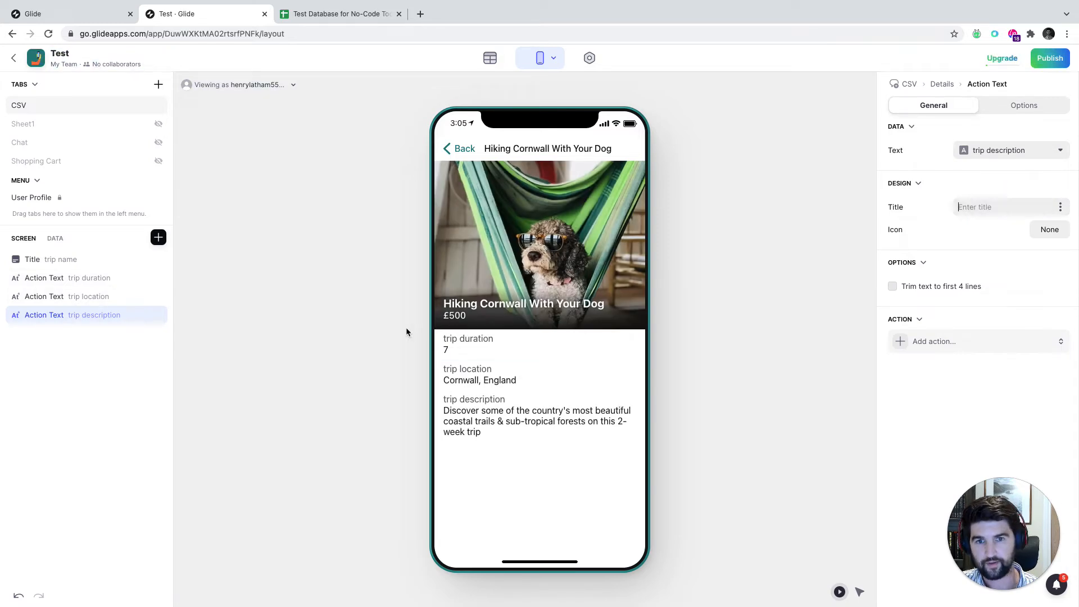
click(345, 288)
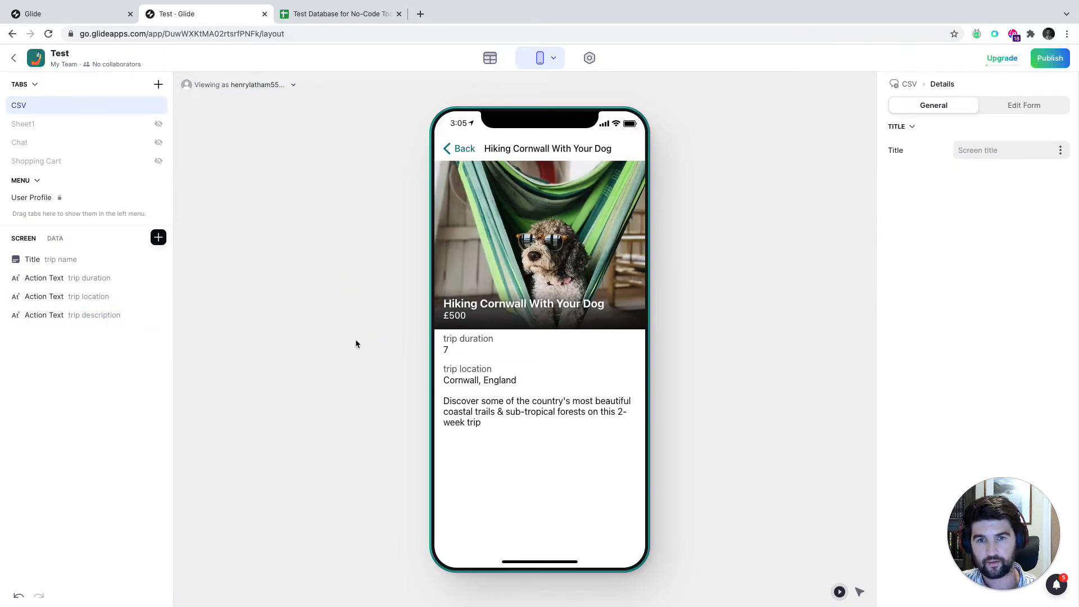
Change the title of the trip location component to Location
click(95, 296)
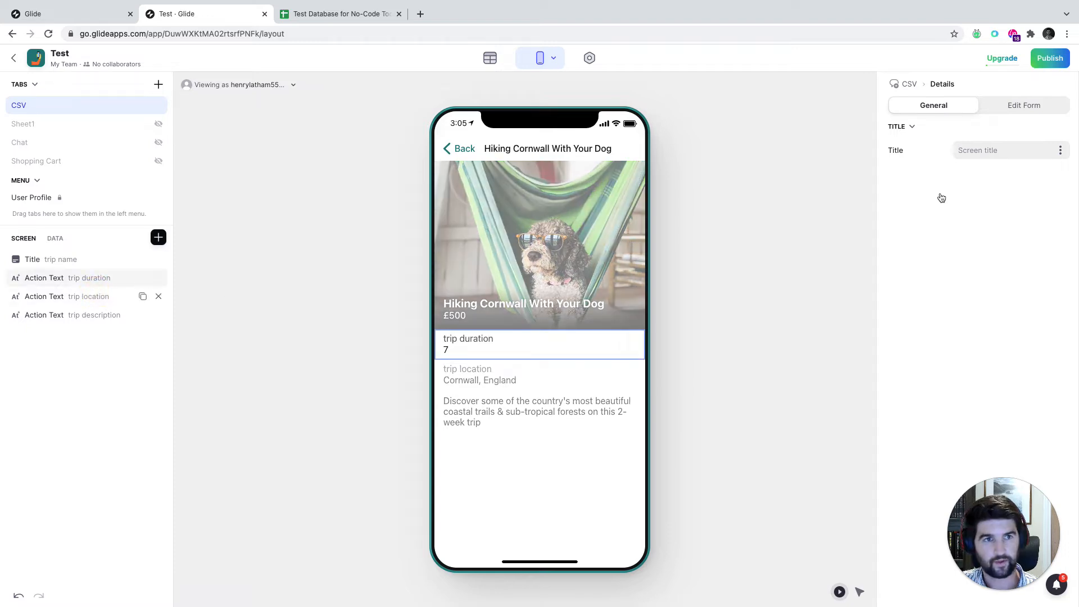
triple_click(979, 207)
text(Location)
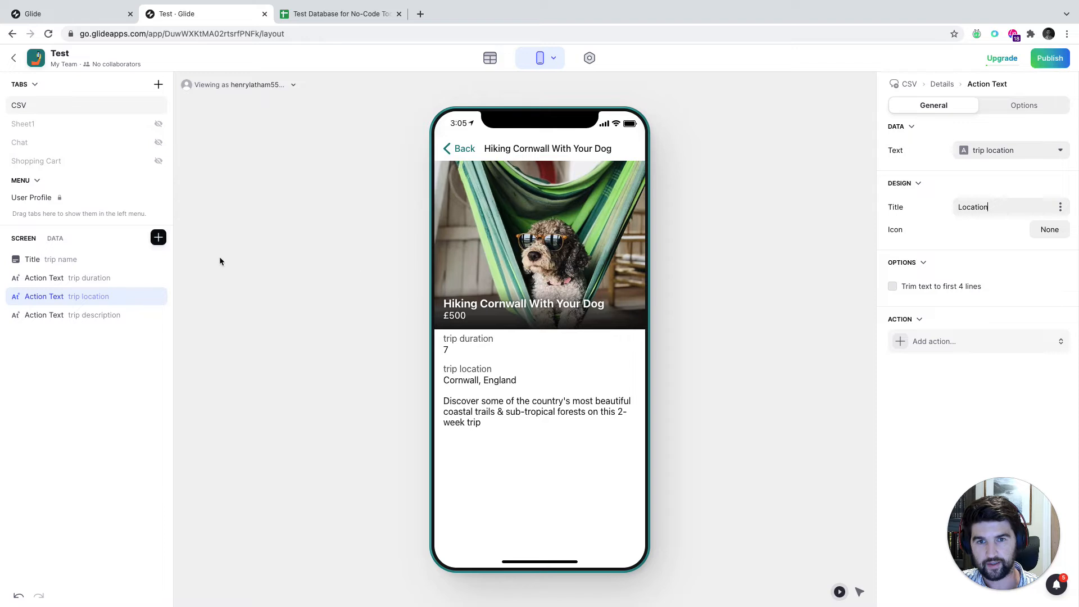
Change the title of the trip duration component to Duration
click(53, 279)
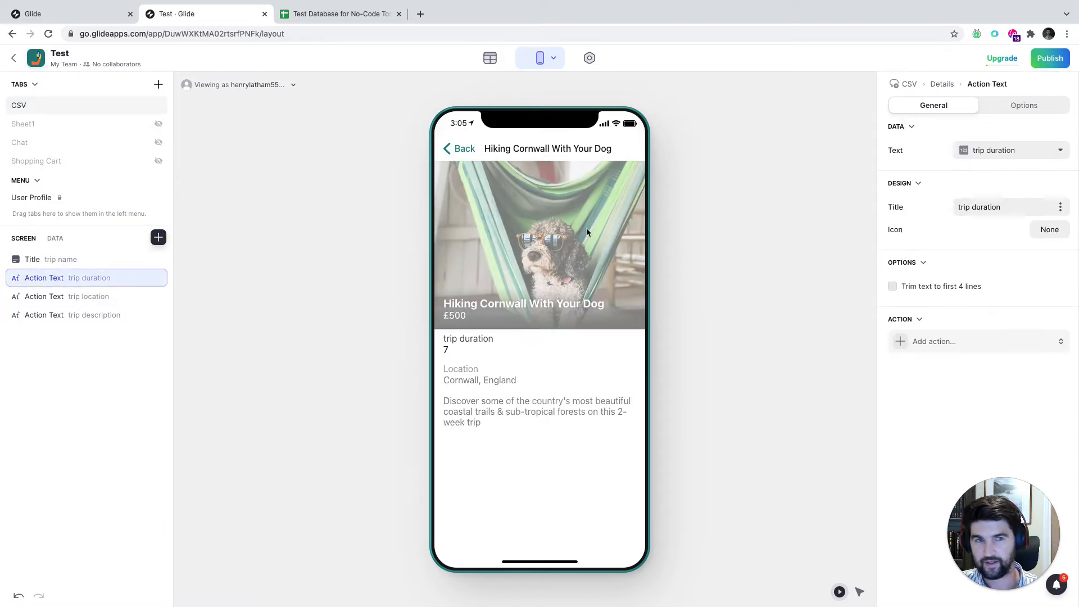
triple_click(963, 209)
text(ura)
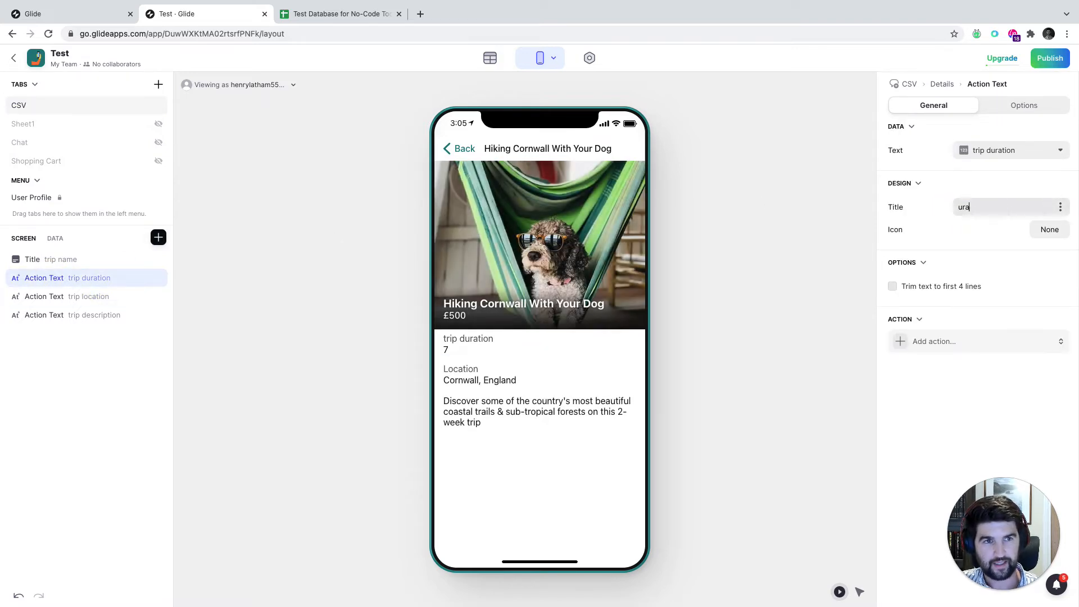
key(BackSpace)
key(BackSpace)
text(Dur)
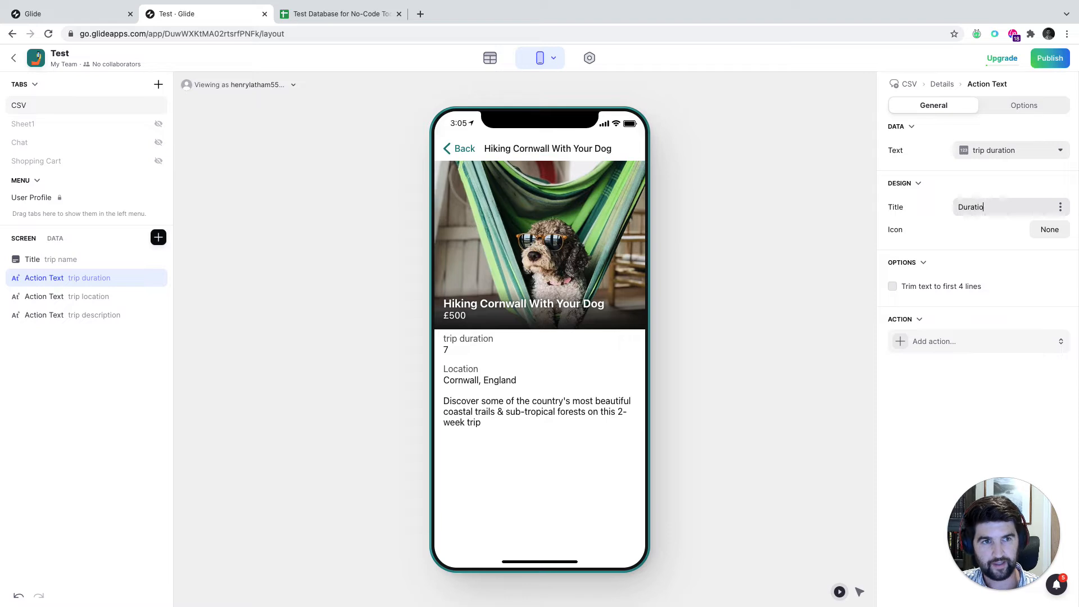
click(780, 222)
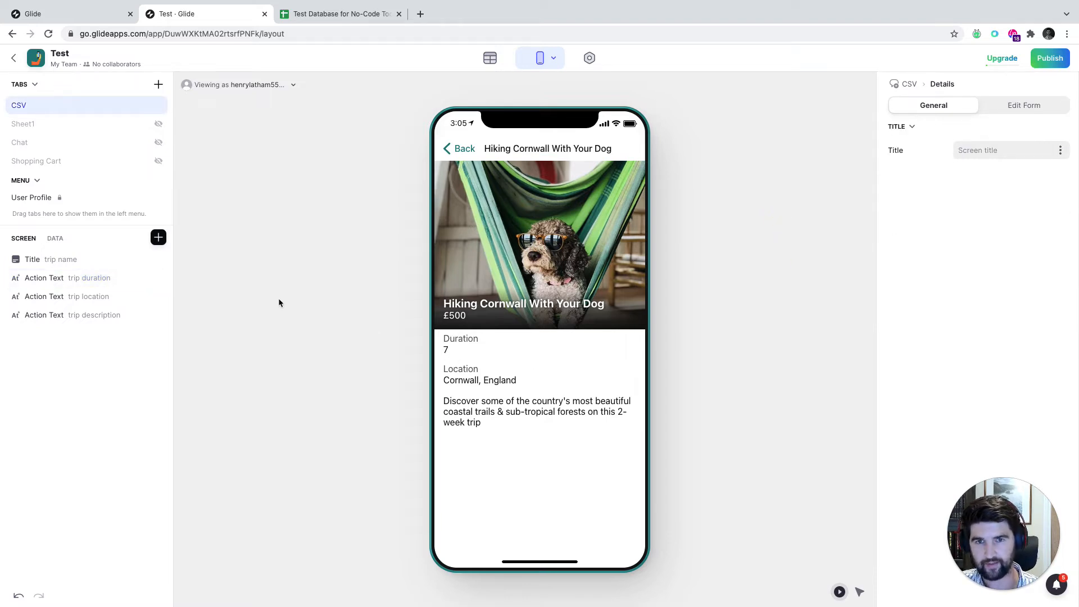
click(453, 342)
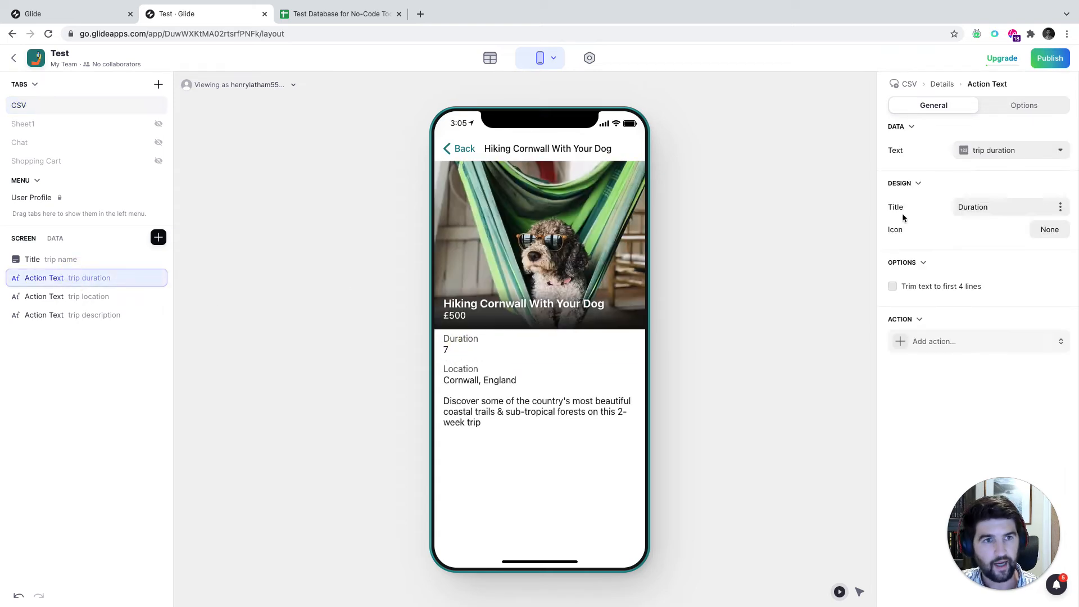
click(740, 248)
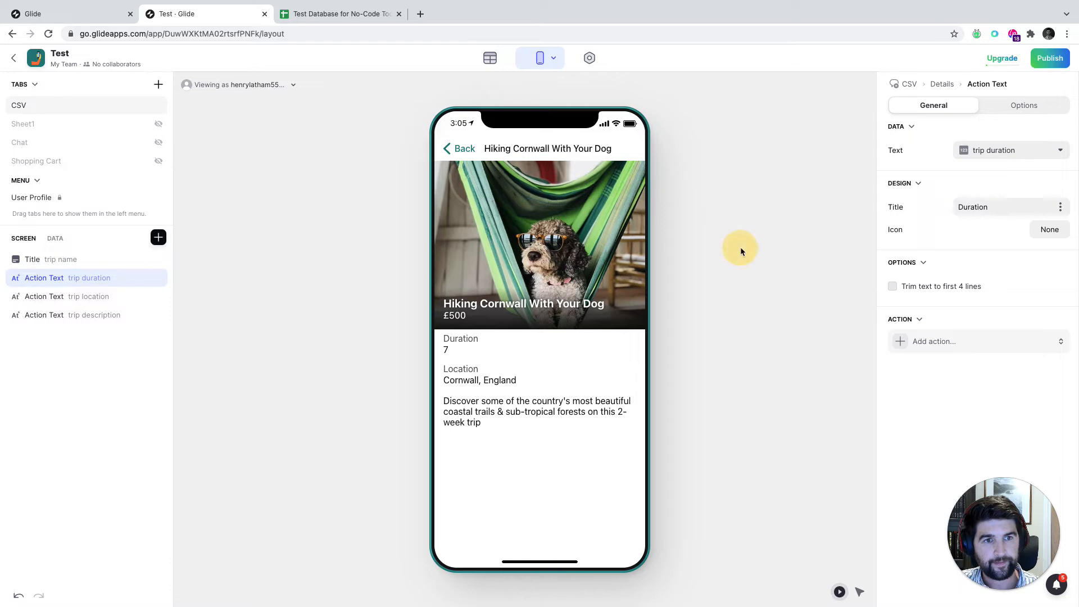
Add a Button component to the trip detail screen and title it VIEW WEBSITE
click(159, 237)
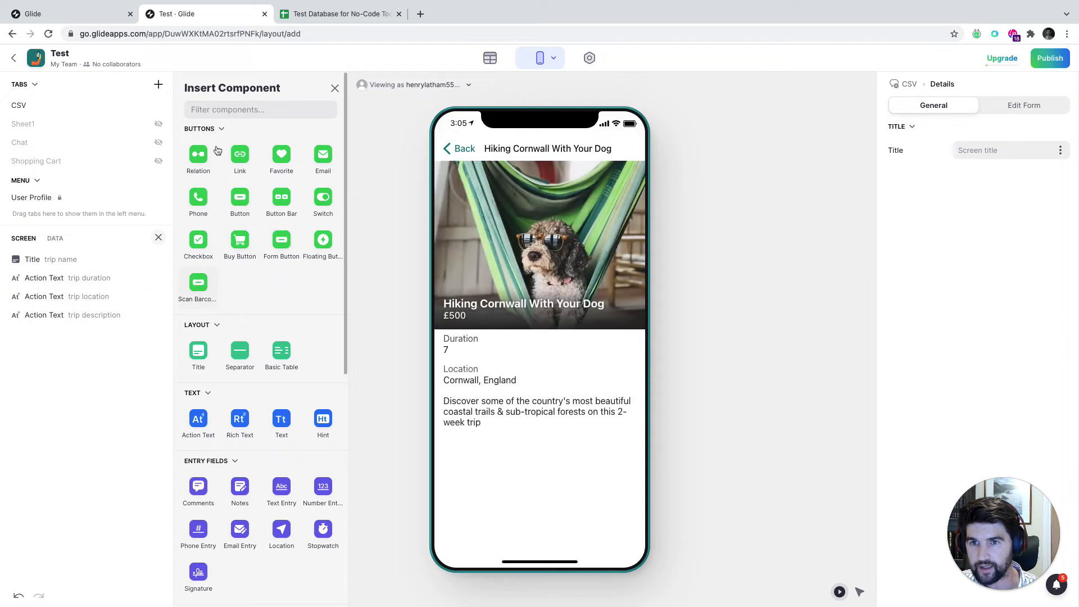
click(241, 203)
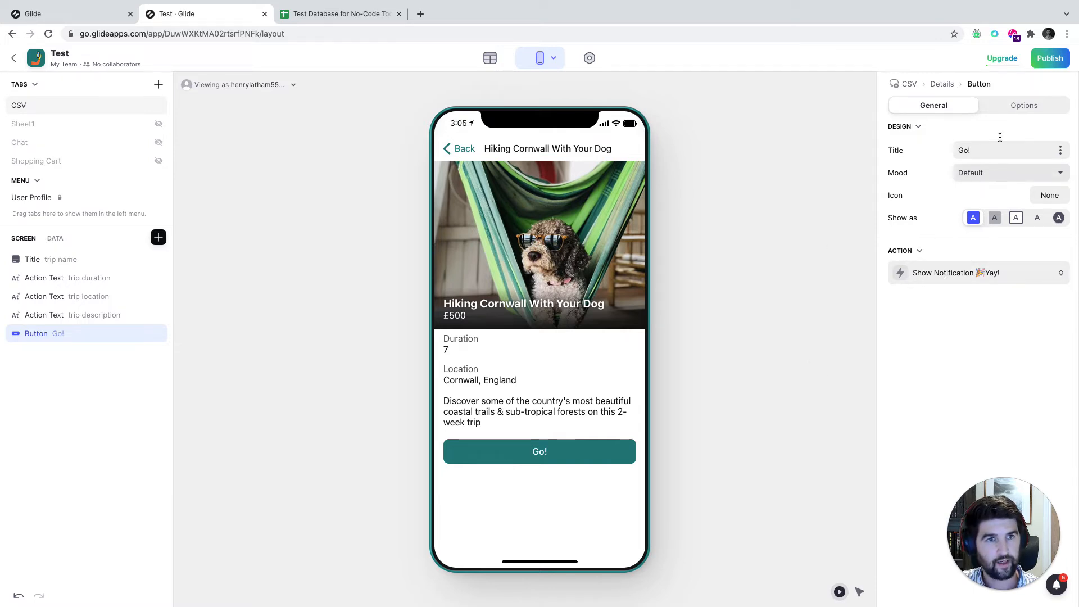
click(988, 151)
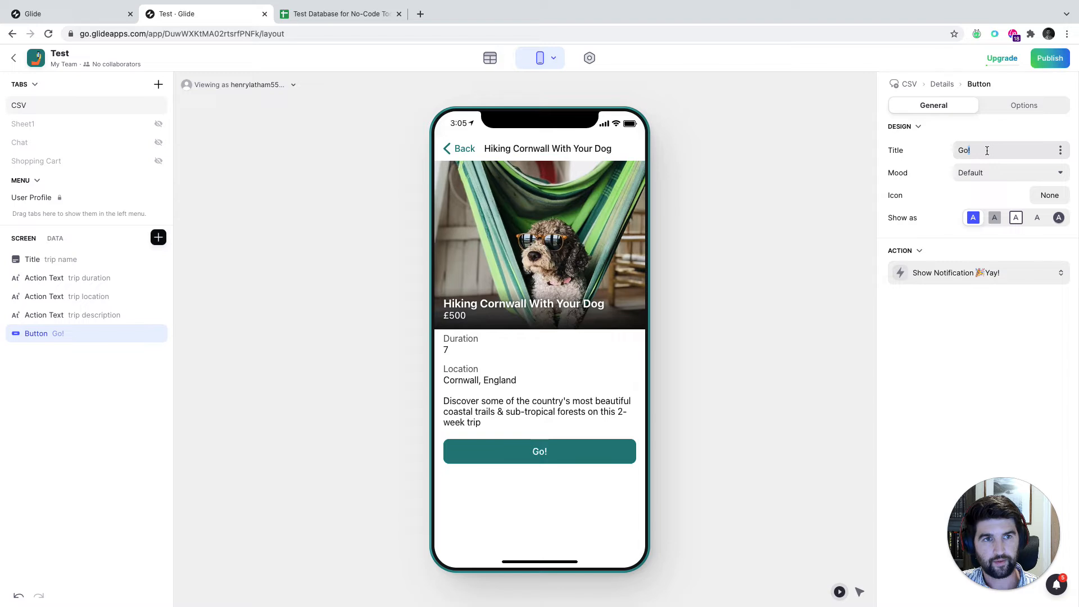
text(VIEW WEBSITE)
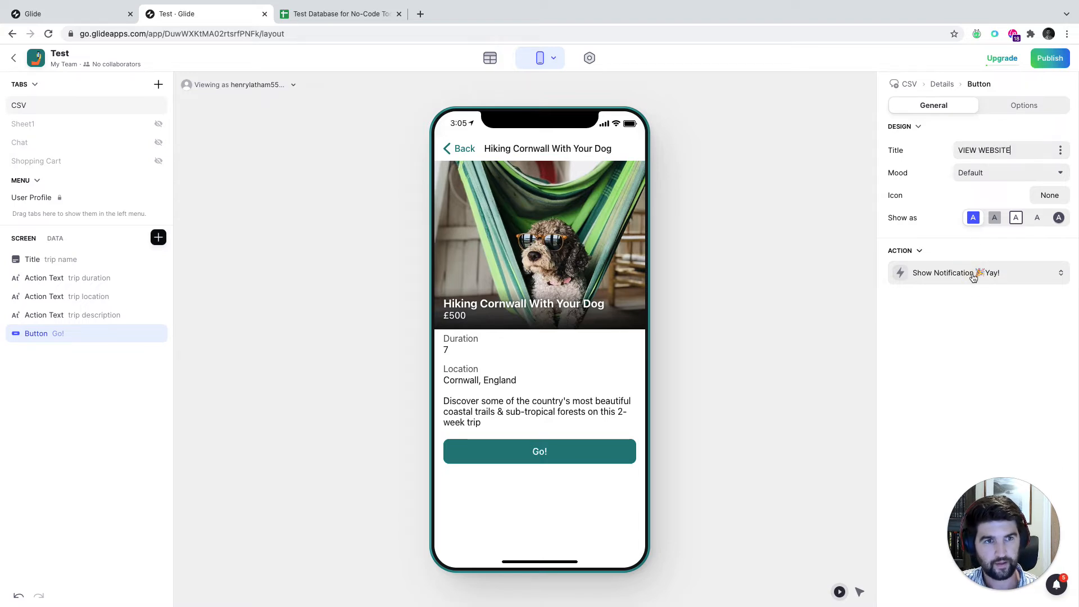
Set the VIEW WEBSITE button's action to Open Link with trip link as URL and Web View as target, trying the button in the preview
click(954, 274)
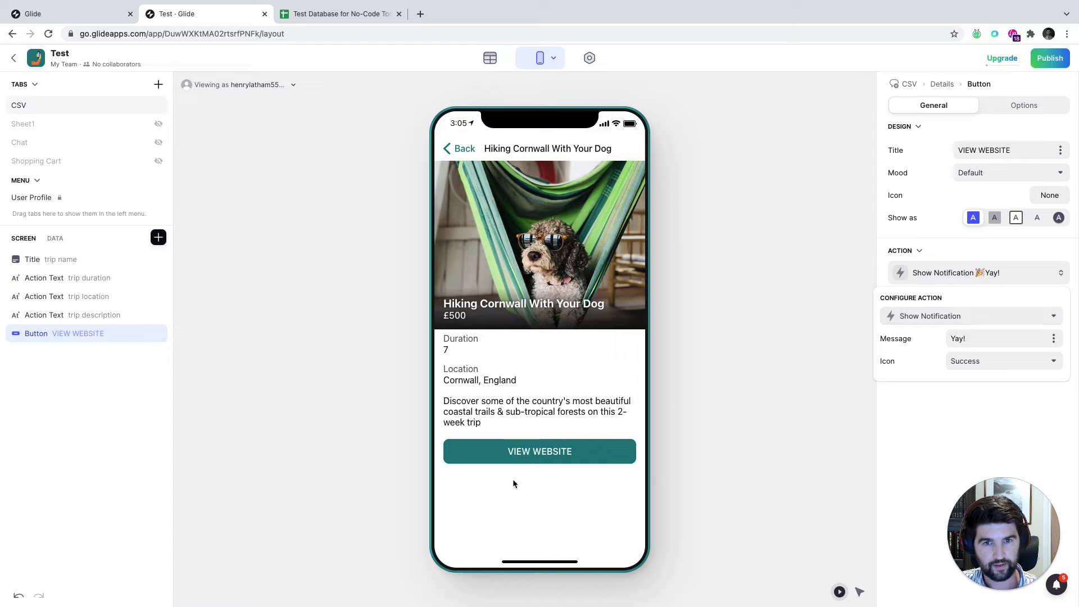
click(538, 456)
click(545, 455)
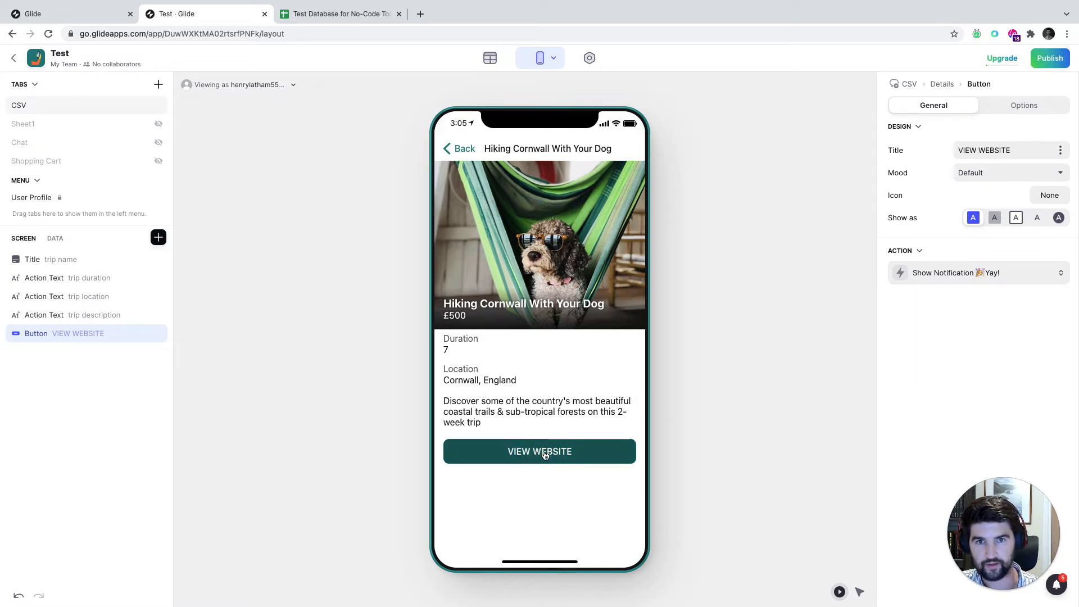
click(966, 274)
click(938, 316)
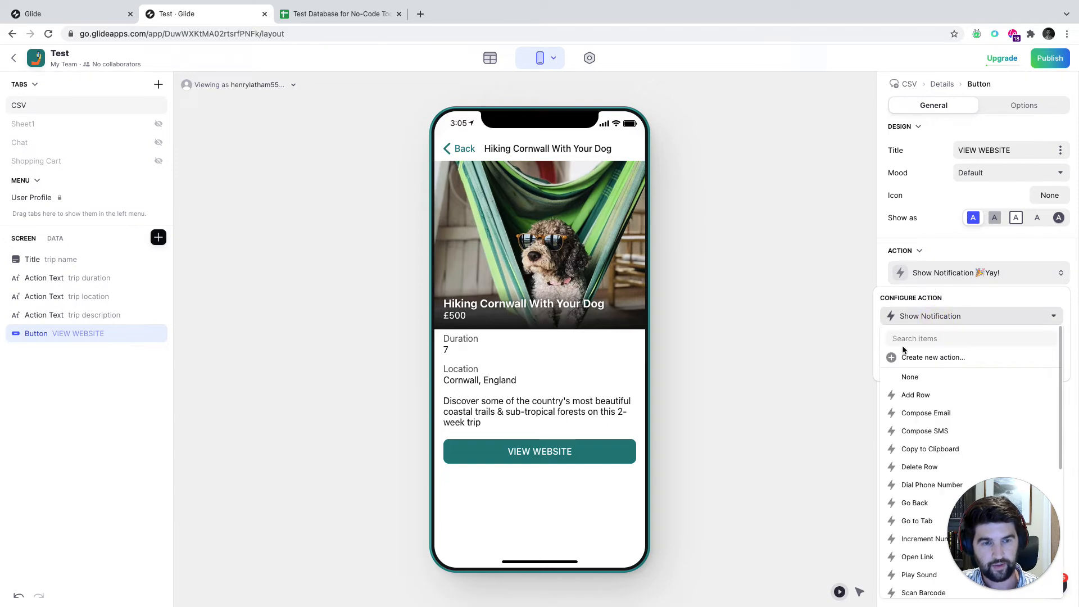
text(LINK)
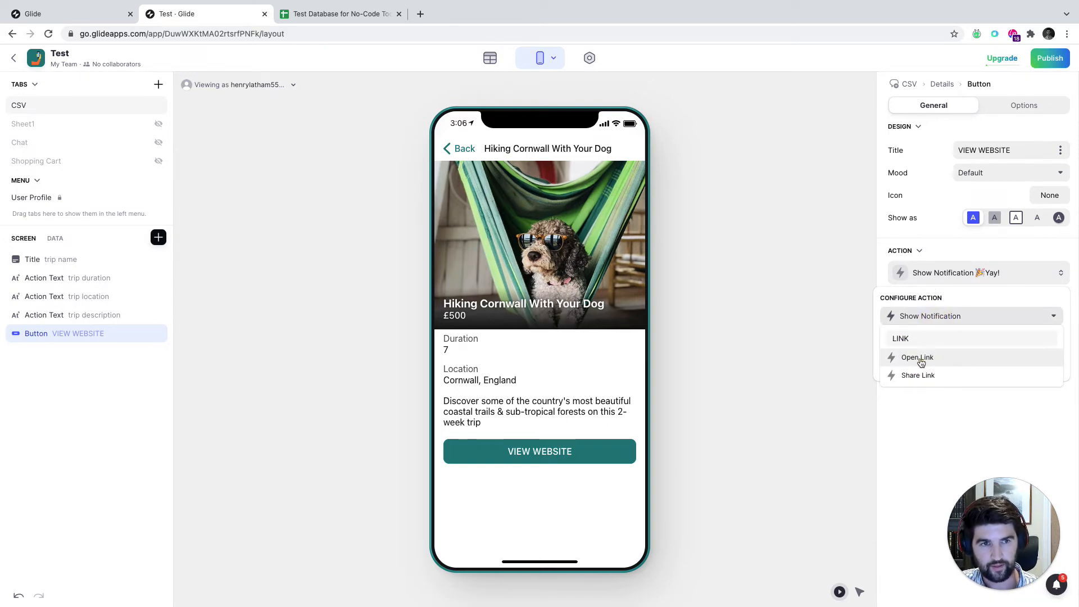
click(918, 359)
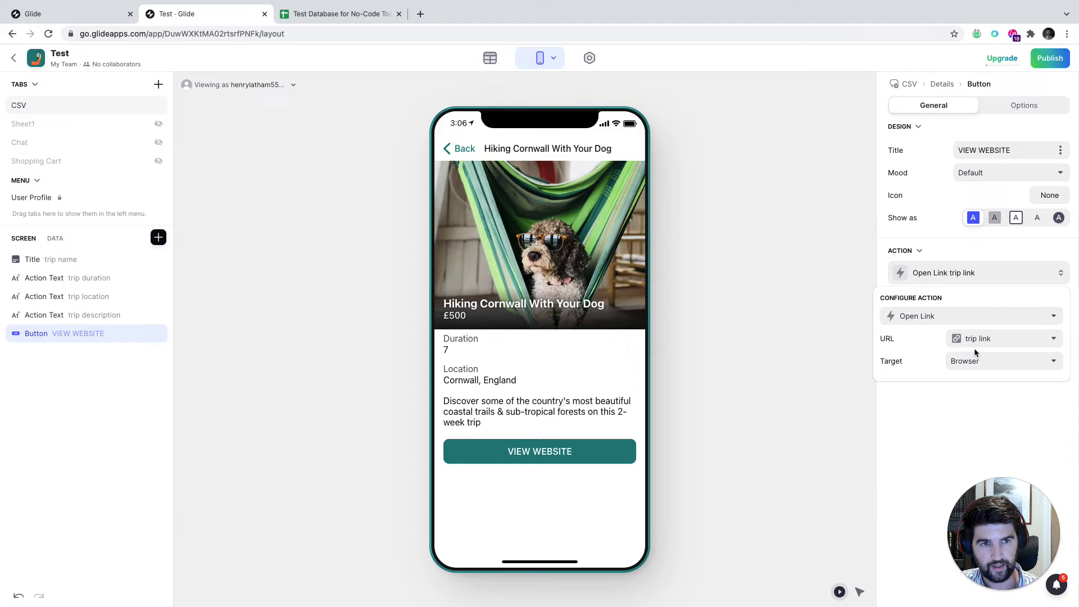
click(961, 361)
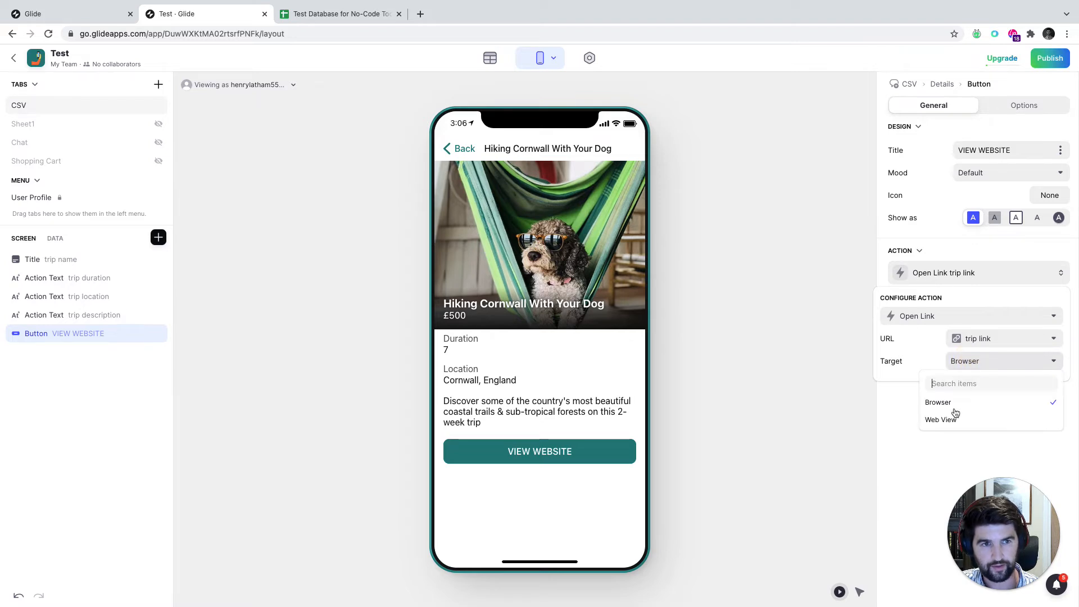
click(949, 419)
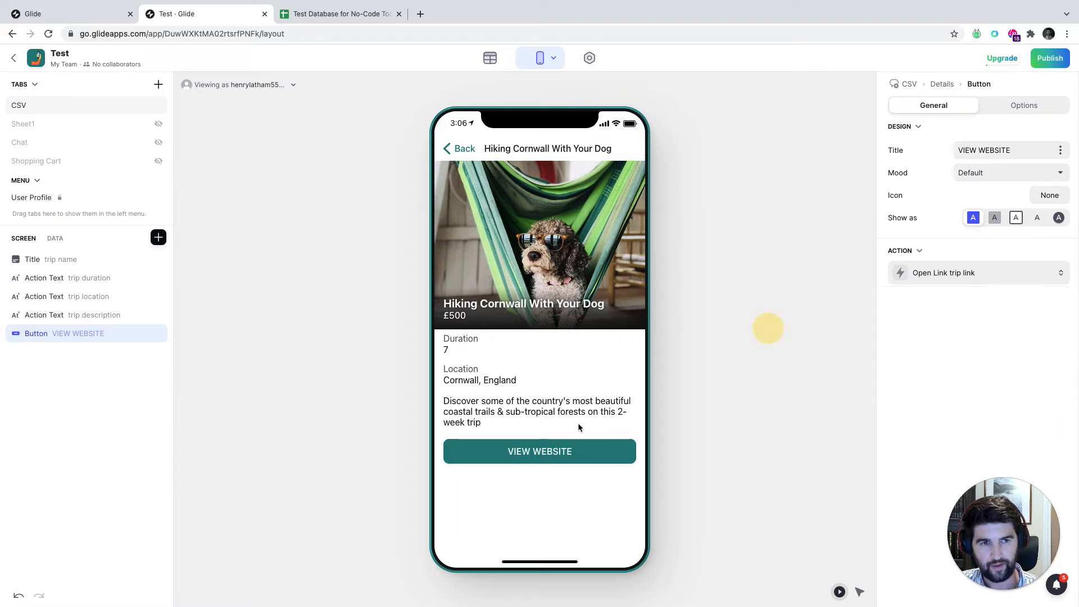
click(531, 453)
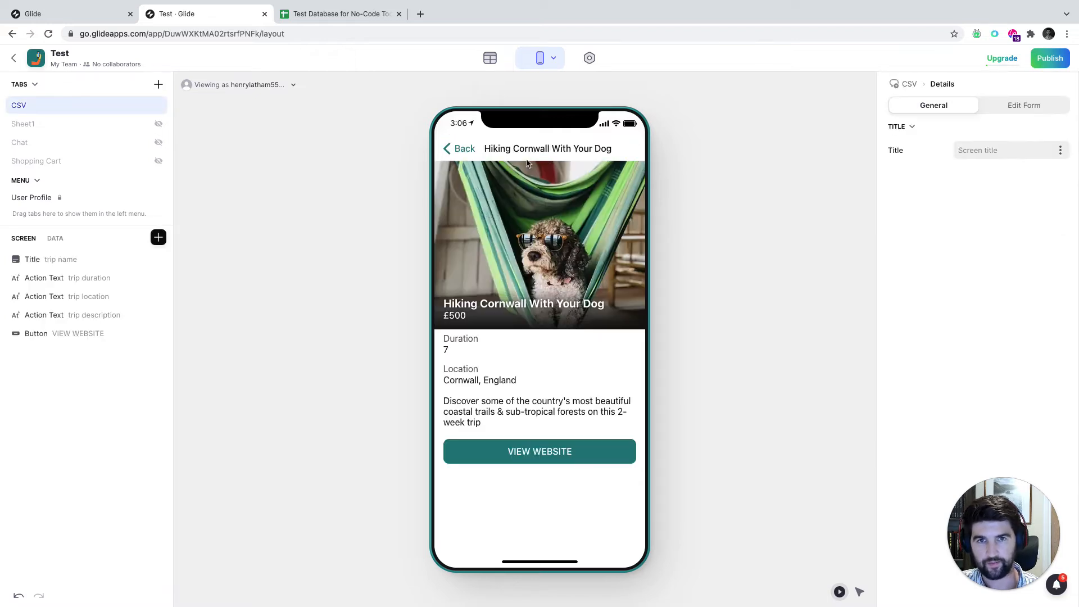
Return the preview to the card list and change the CSV tab's label to Trips
click(456, 150)
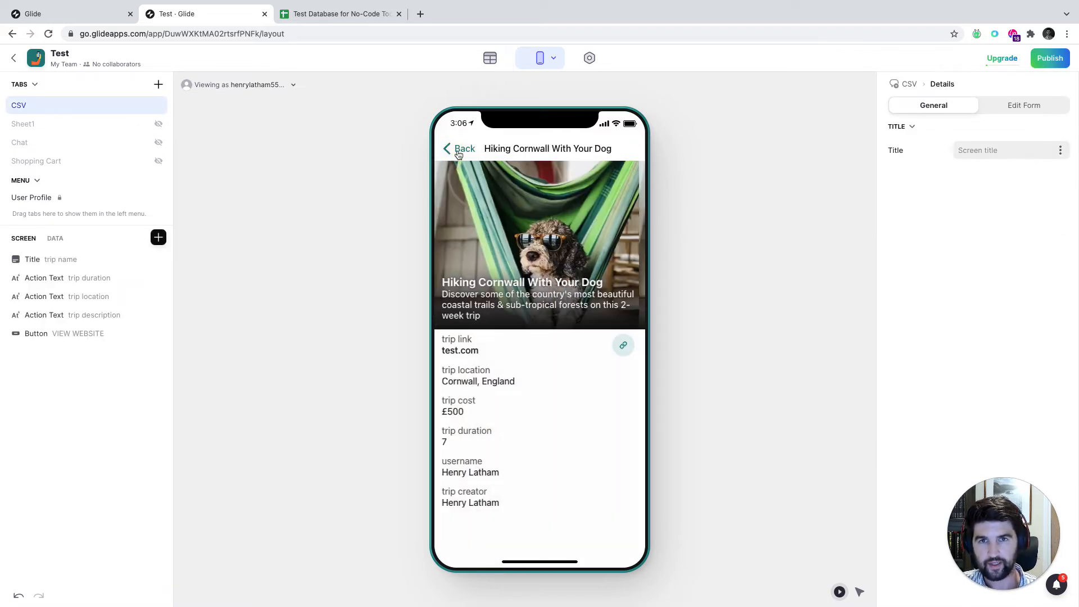
mouse_move(706, 4)
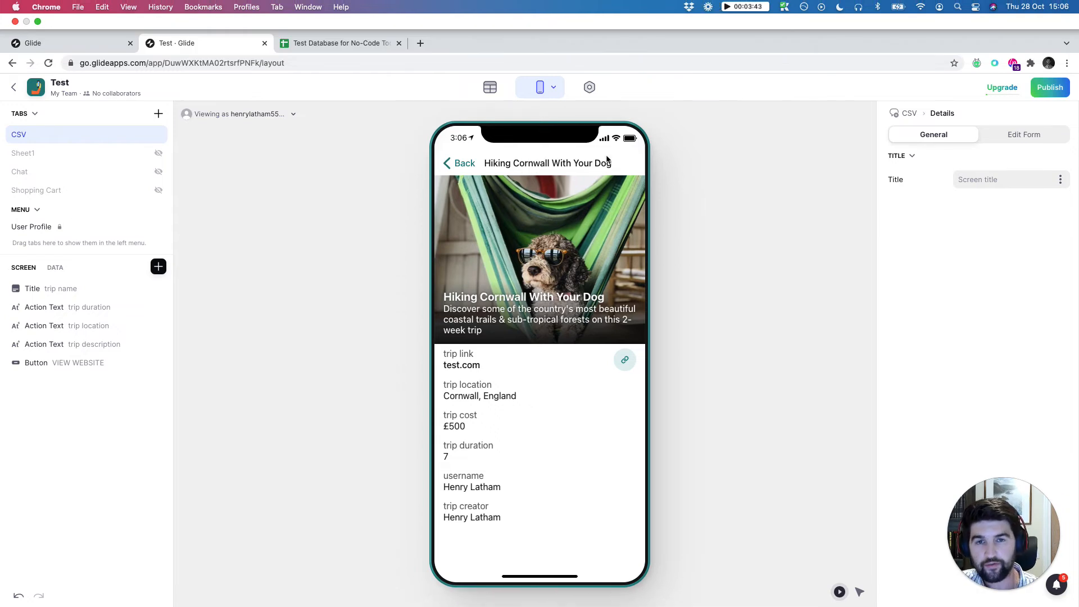
click(460, 148)
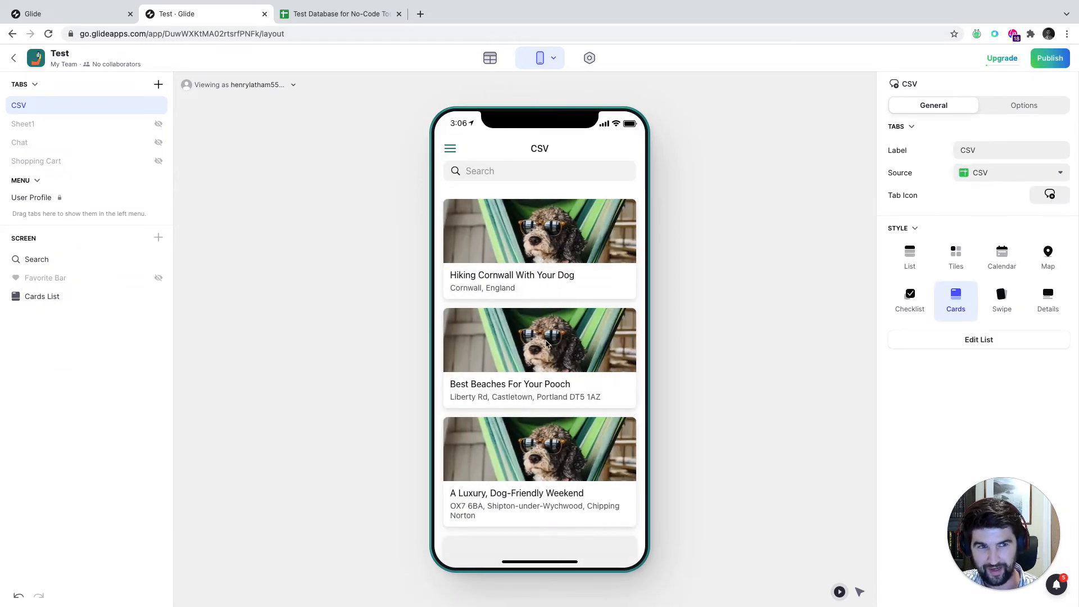
double_click(973, 150)
text(tRIPS)
key(super+a)
text(T)
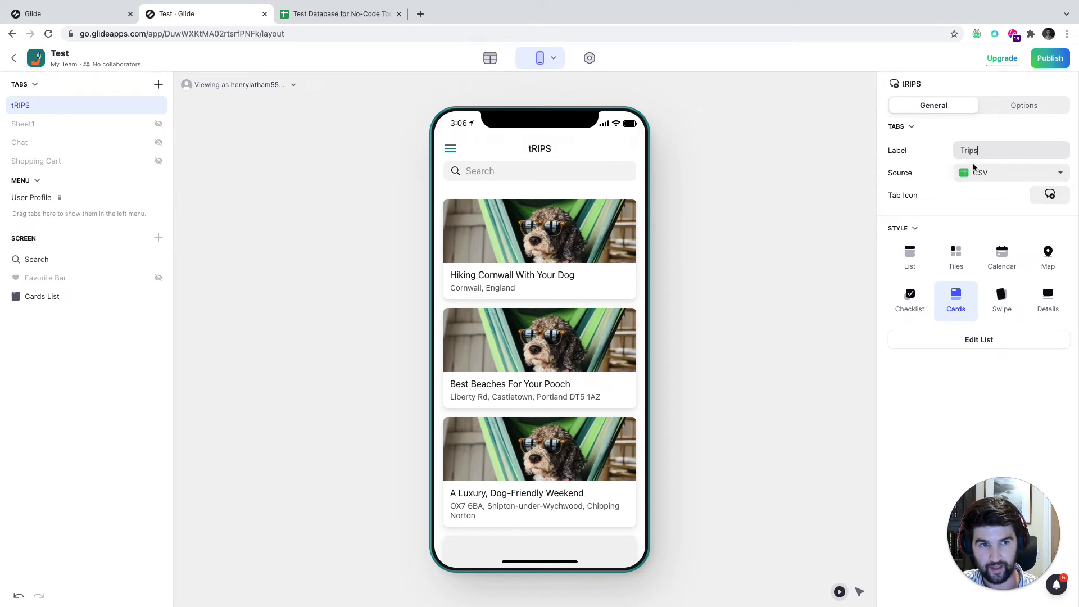
click(723, 237)
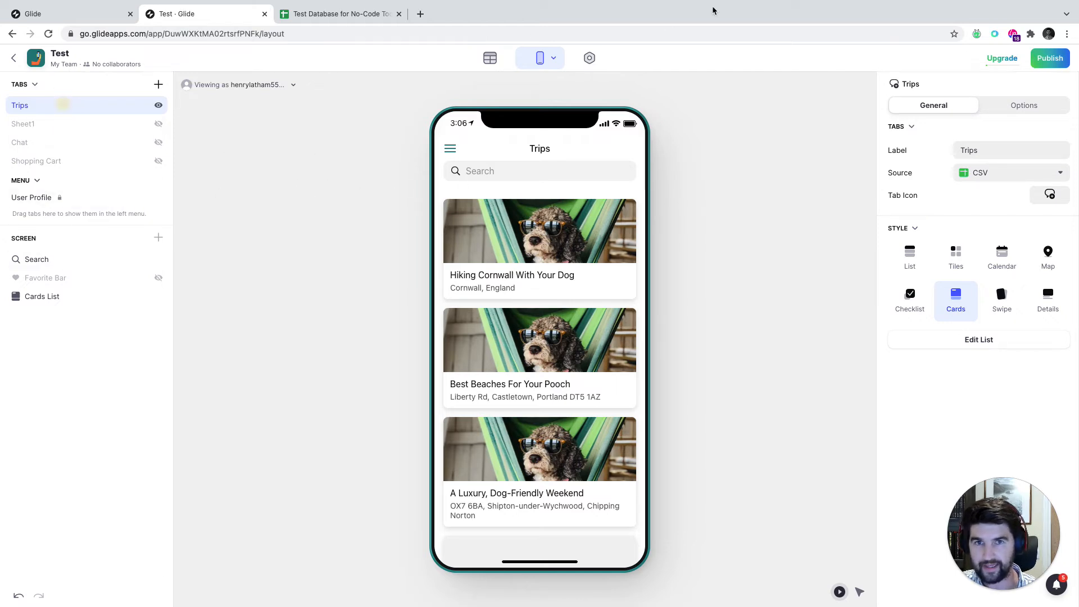
Try the Swipe, List and Checklist styles on the Trips tab and set it back to Cards
click(1021, 105)
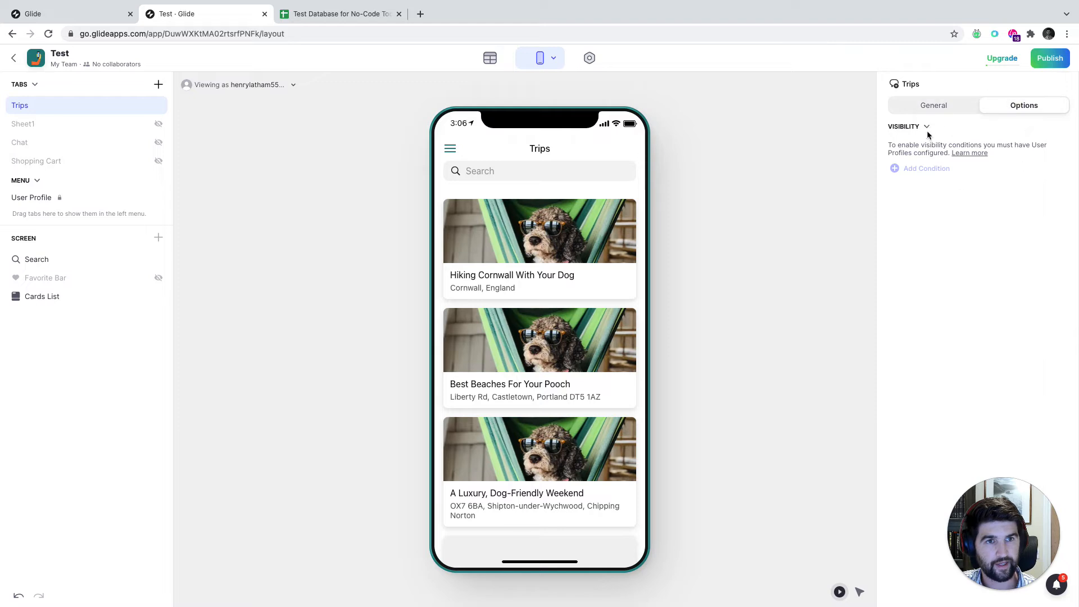
click(936, 109)
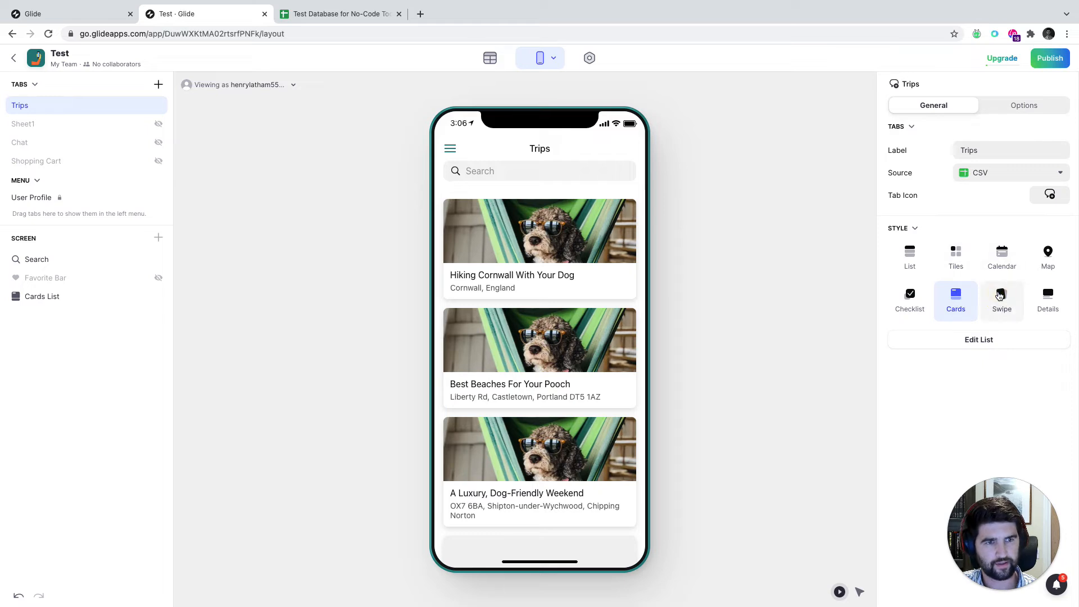
click(1001, 303)
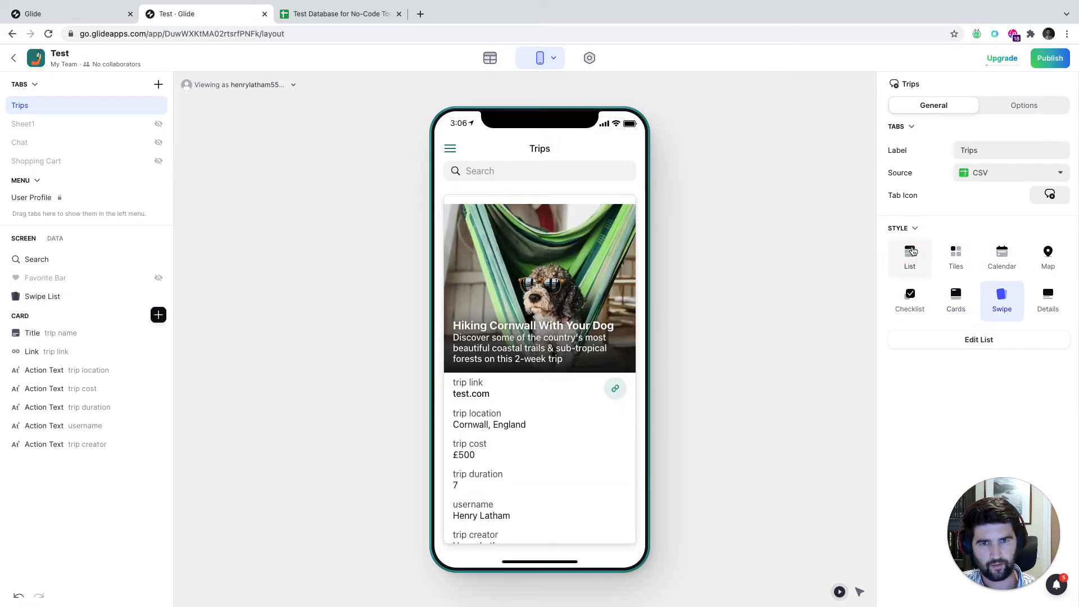
click(913, 252)
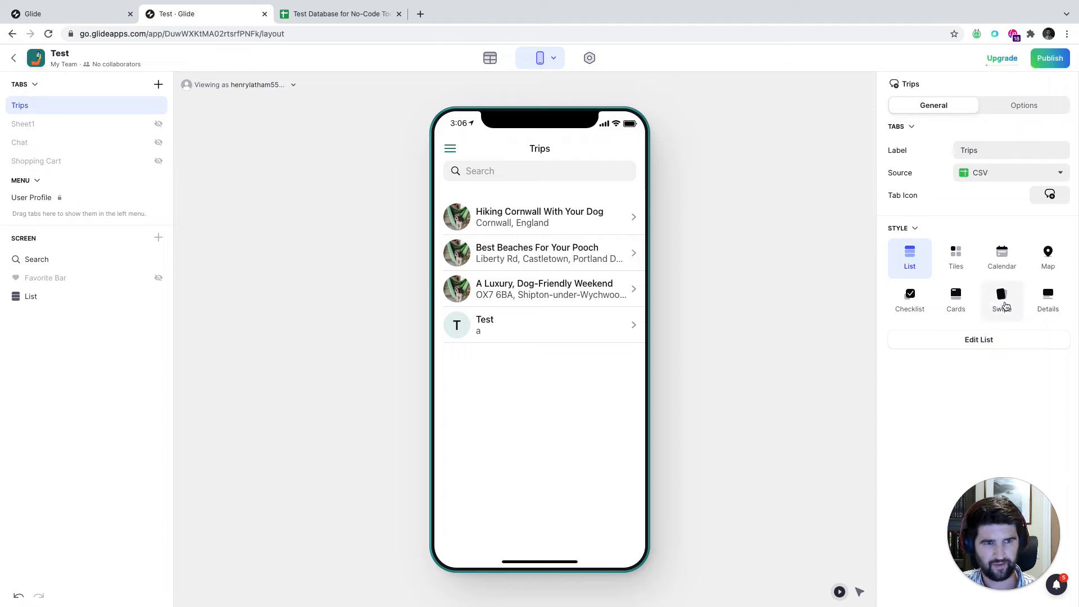
click(957, 298)
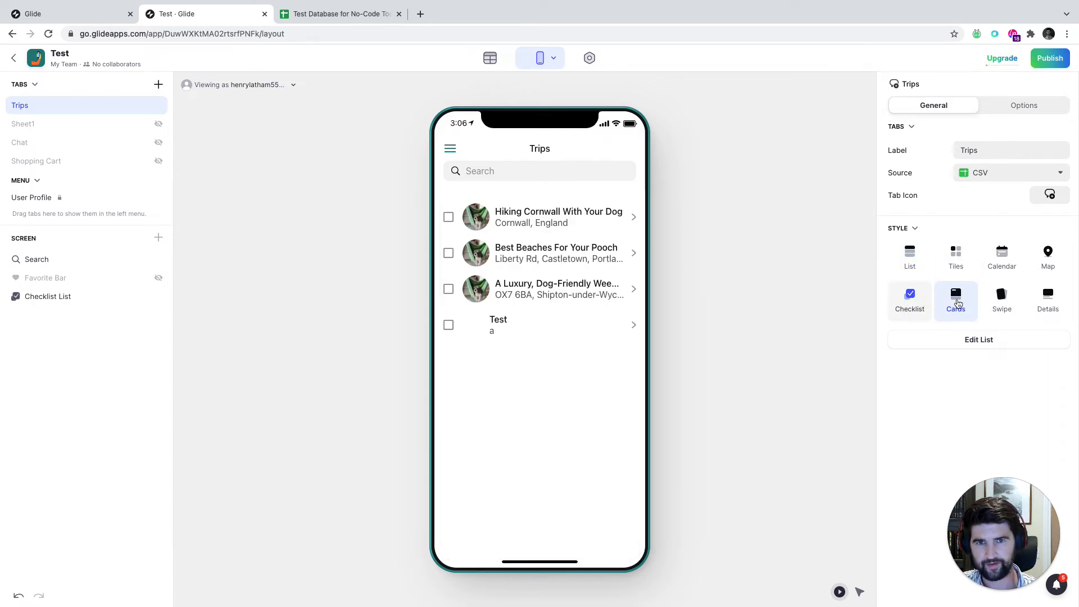
click(959, 303)
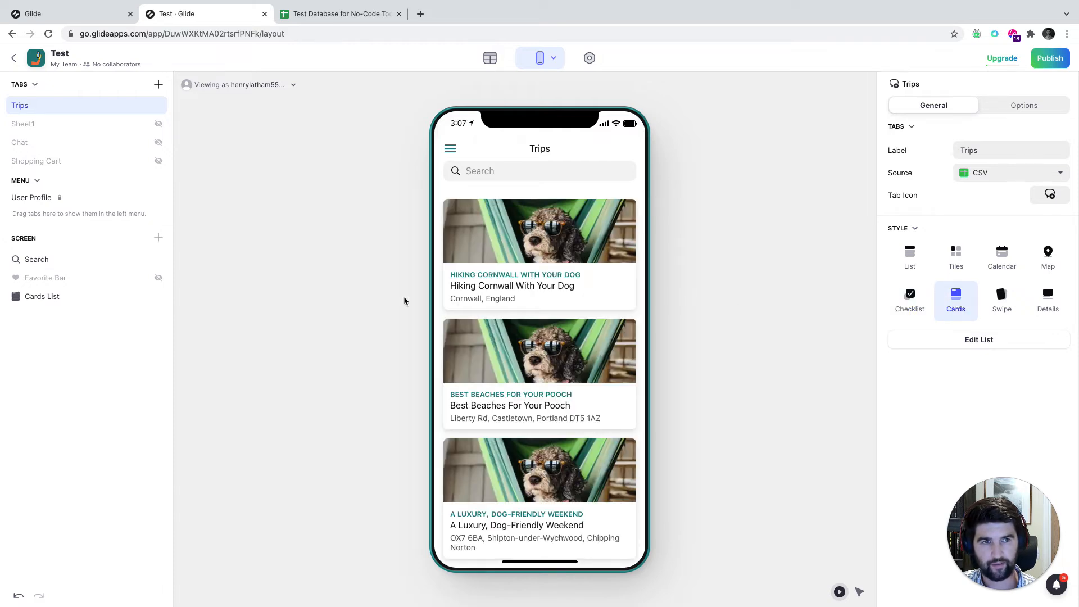
Allow users to add items to the Trips tab's Cards List
click(54, 302)
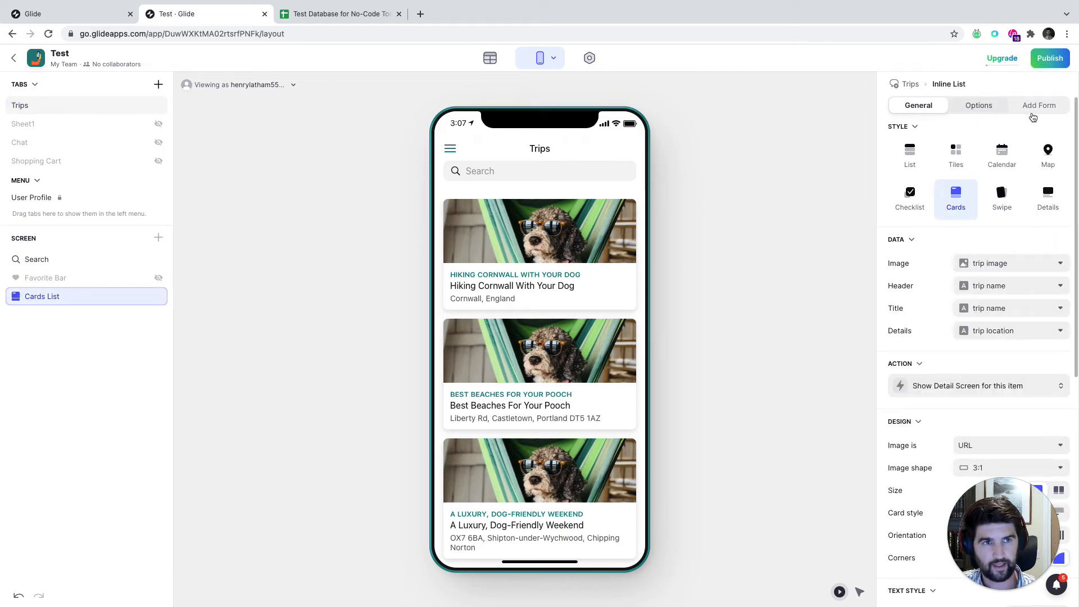
click(1041, 112)
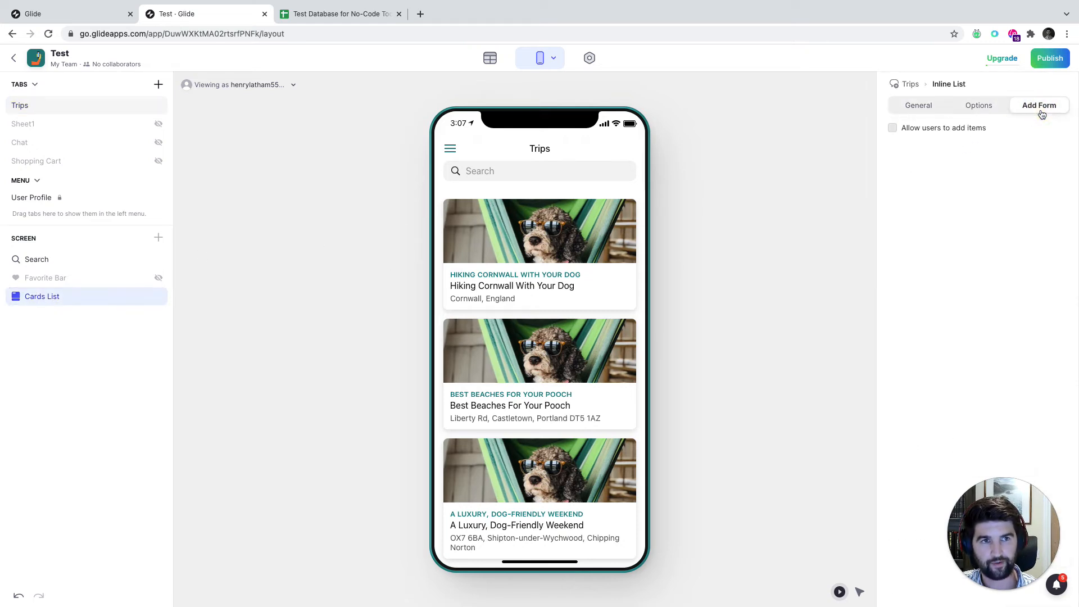
click(930, 130)
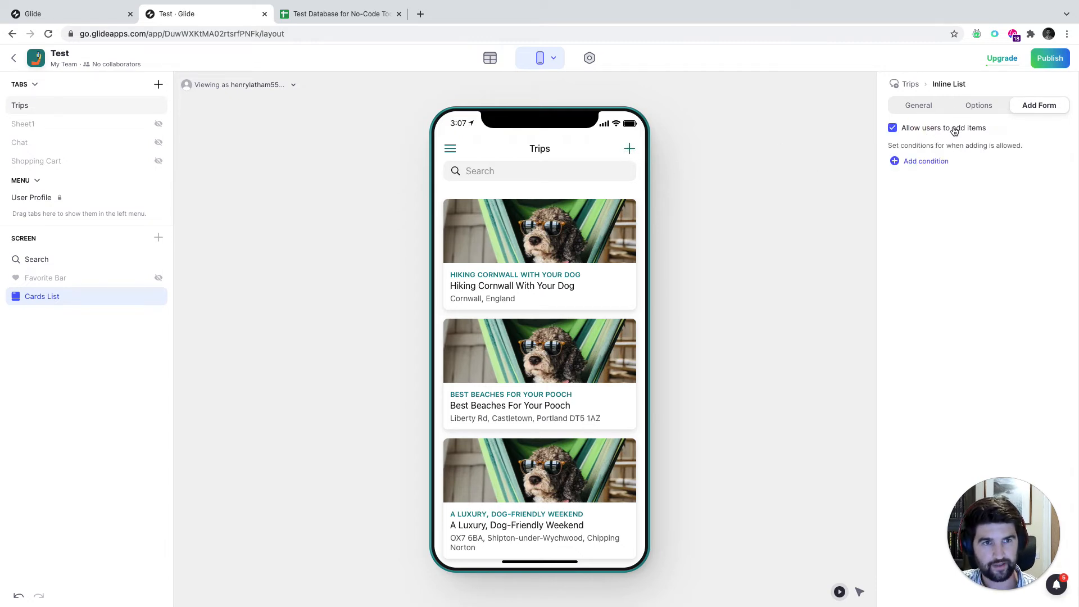
Open the add form from the Trips card list in the preview and examine its entry fields
click(629, 149)
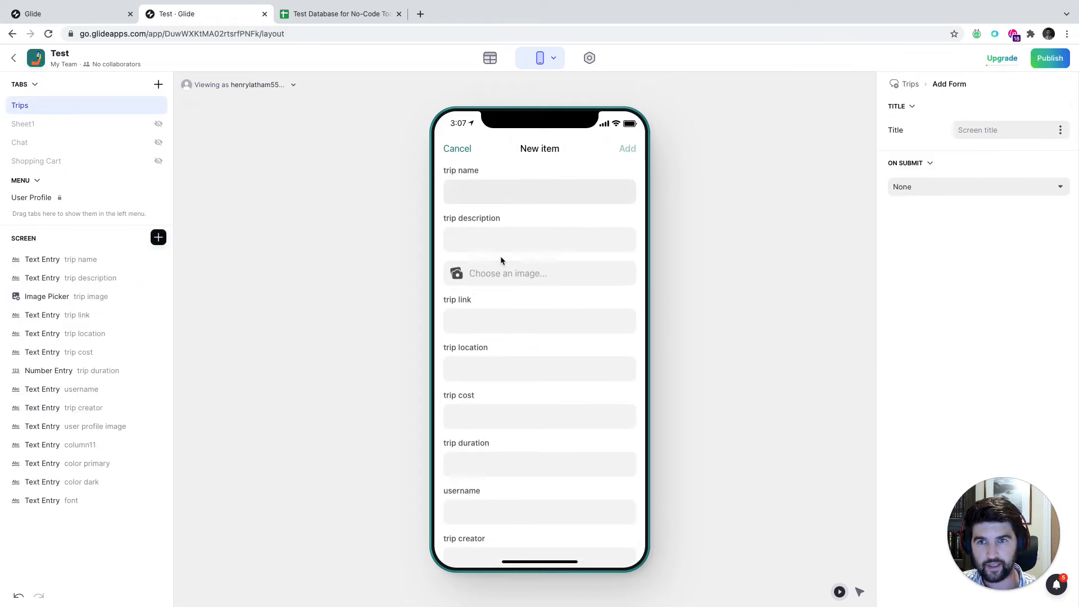
scroll(615, 336, down, 5)
scroll(614, 335, up, 3)
scroll(615, 336, up, 2)
scroll(615, 336, down, 5)
scroll(614, 336, up, 5)
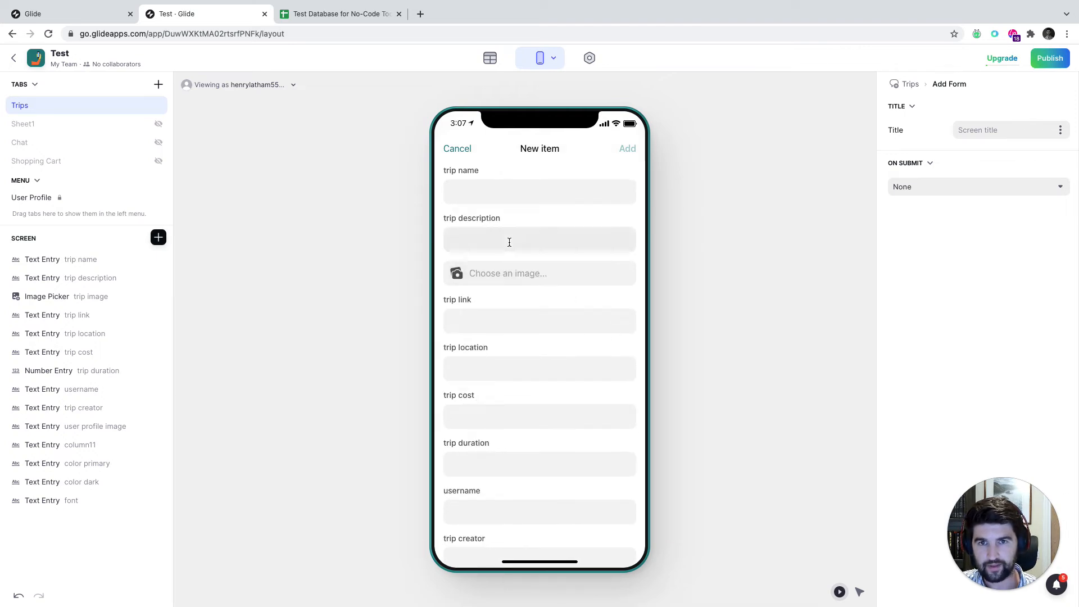
scroll(502, 489, down, 5)
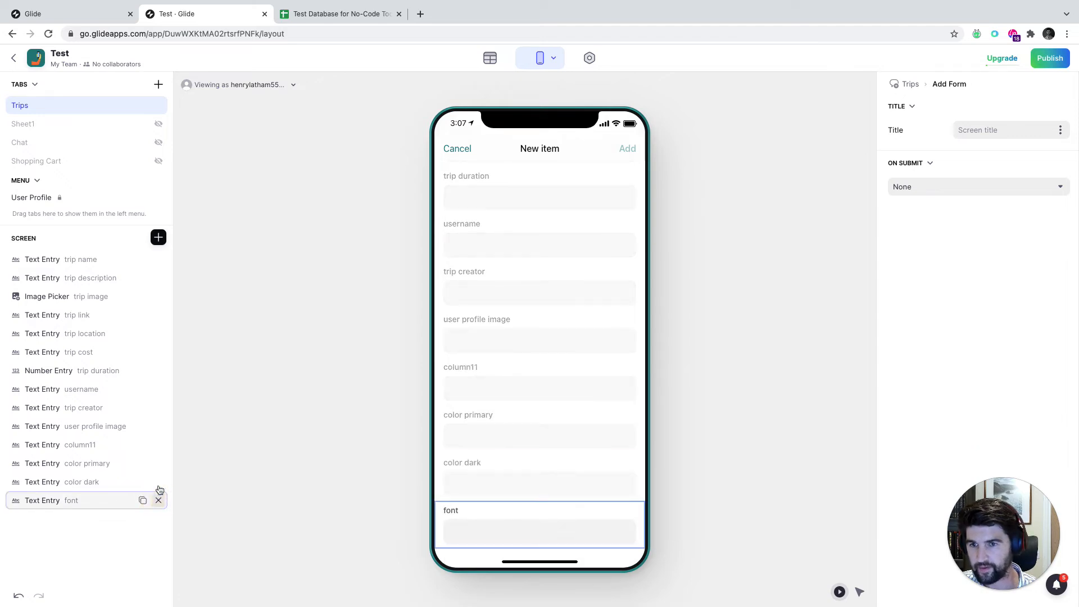
Delete the font, color dark, color primary, column11, user profile image, trip creator and username entries from the add form
click(158, 501)
click(158, 481)
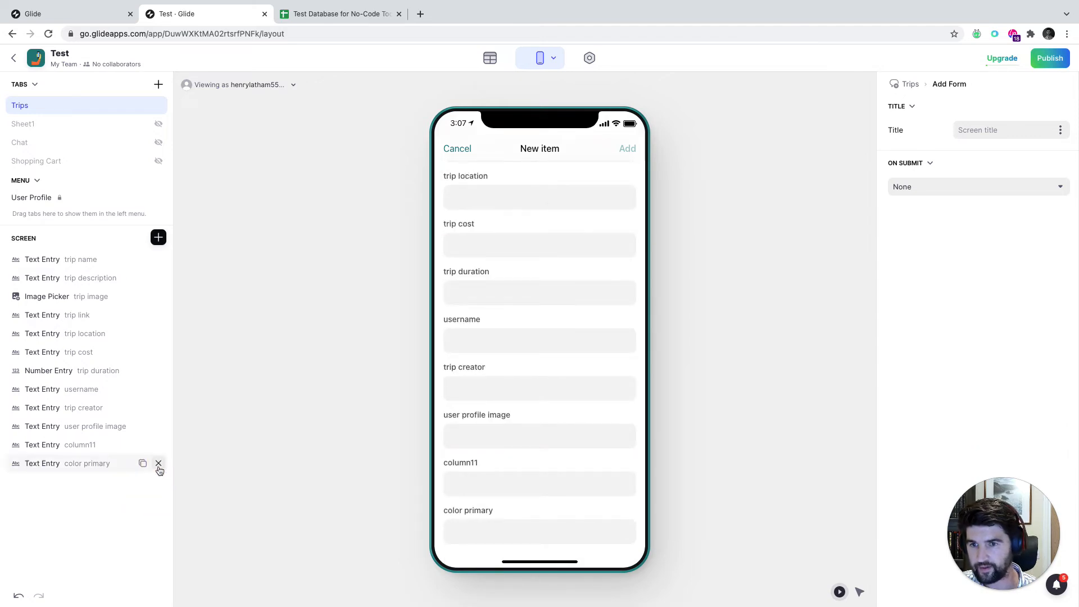
click(159, 465)
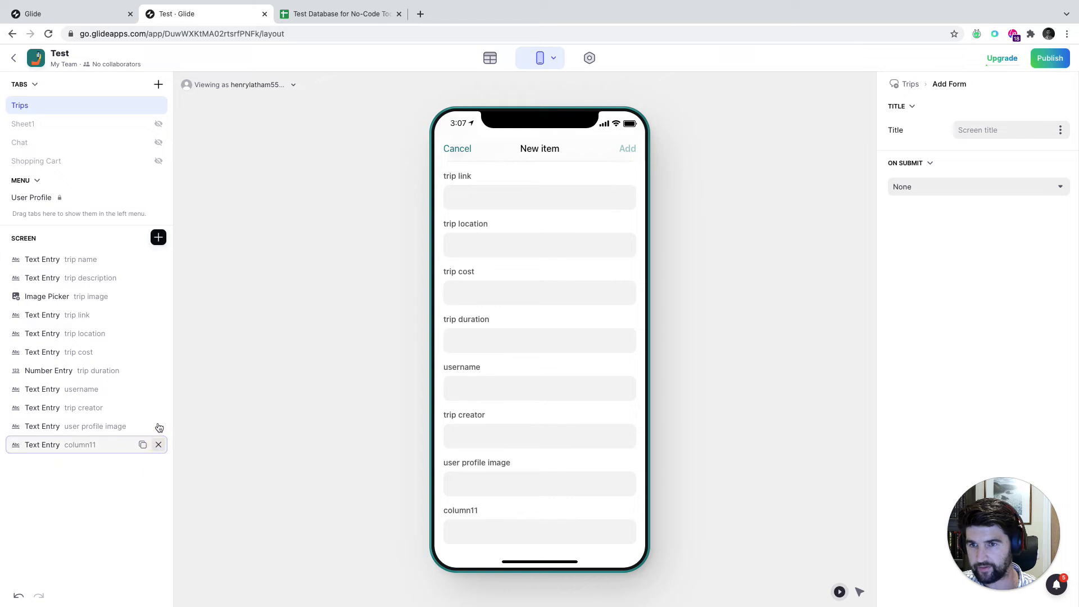
click(158, 445)
click(159, 427)
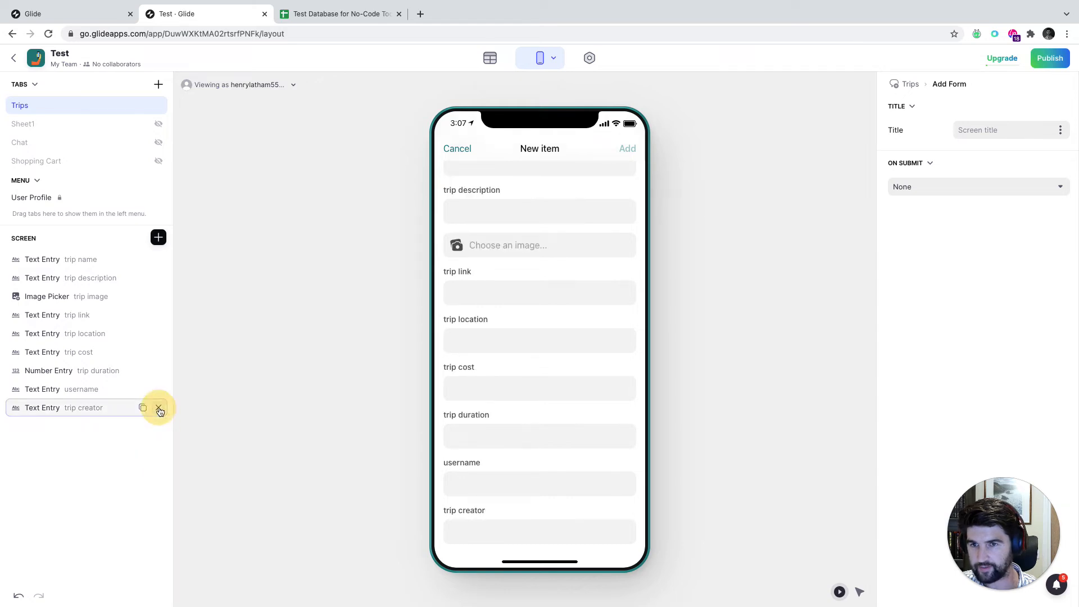
click(158, 407)
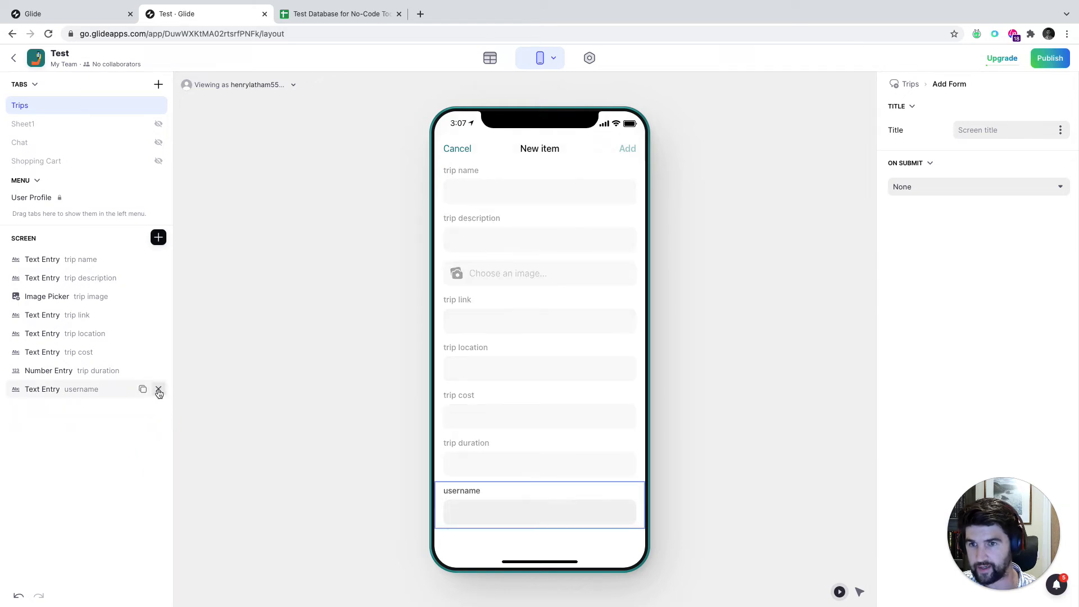
click(159, 389)
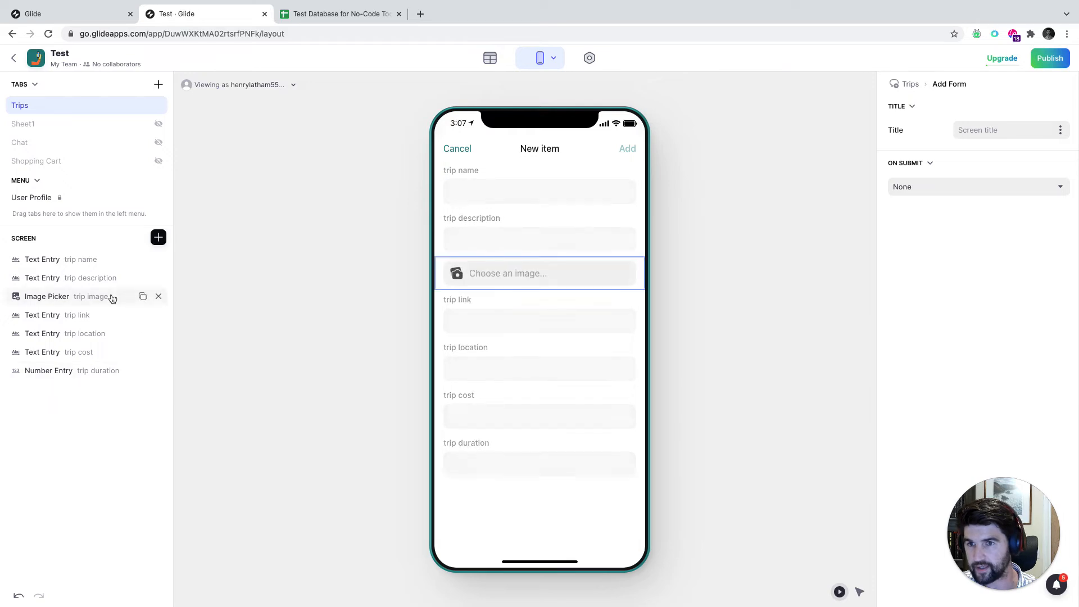
Set the title of the add form's trip image picker to Add Image
click(60, 298)
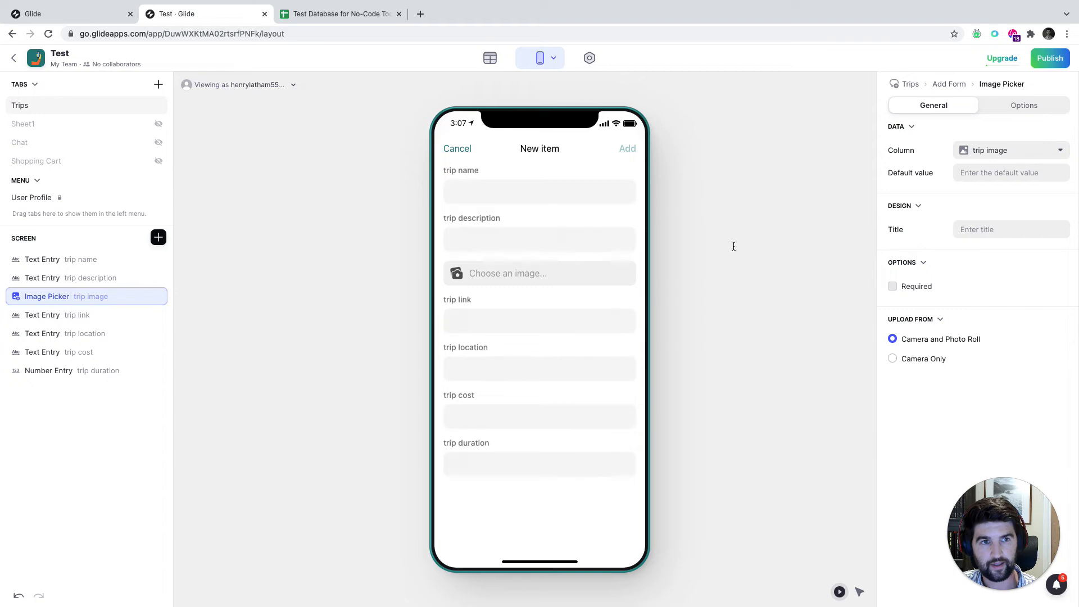
click(986, 236)
text(Add Image)
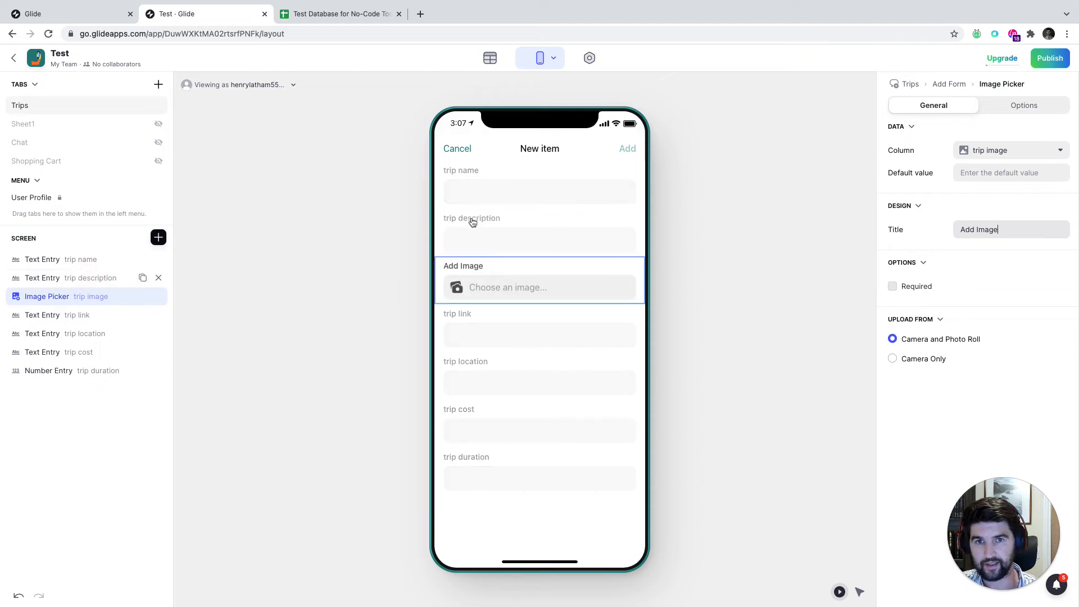
click(45, 277)
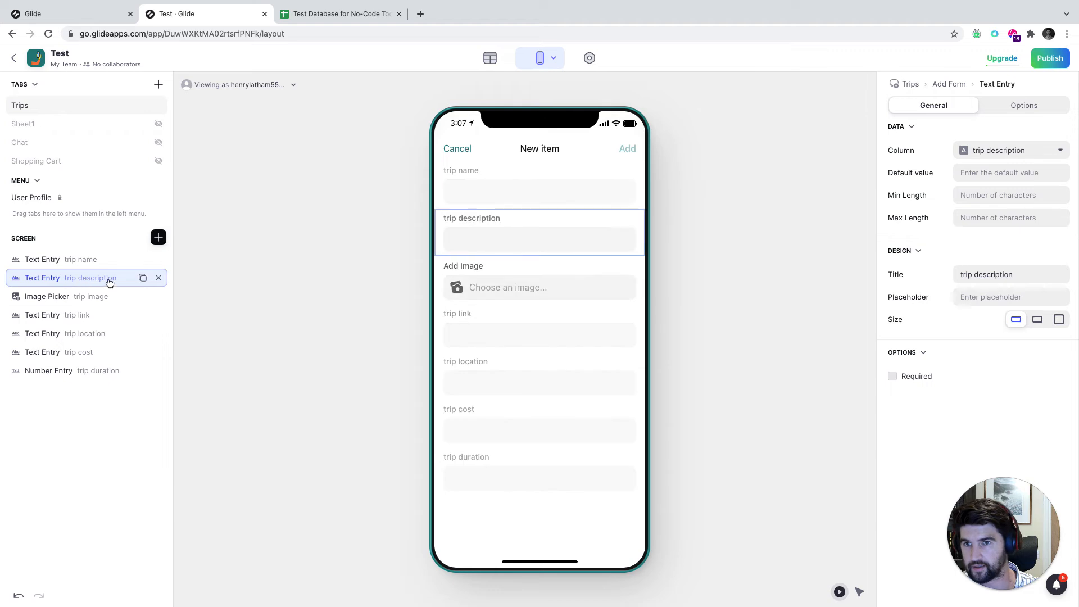
click(159, 239)
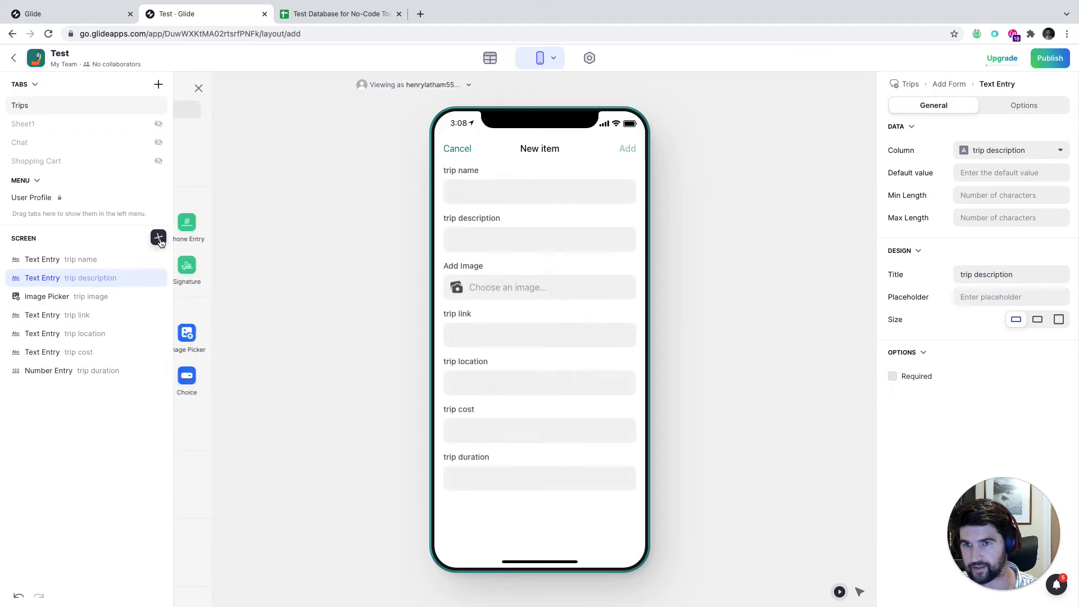
text(text)
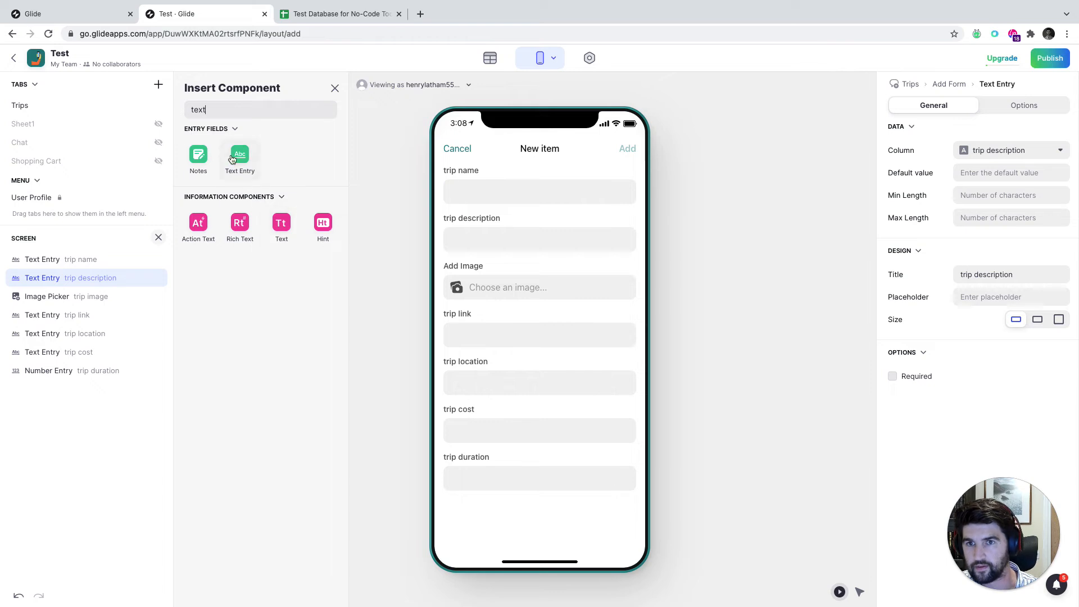
click(335, 88)
click(382, 208)
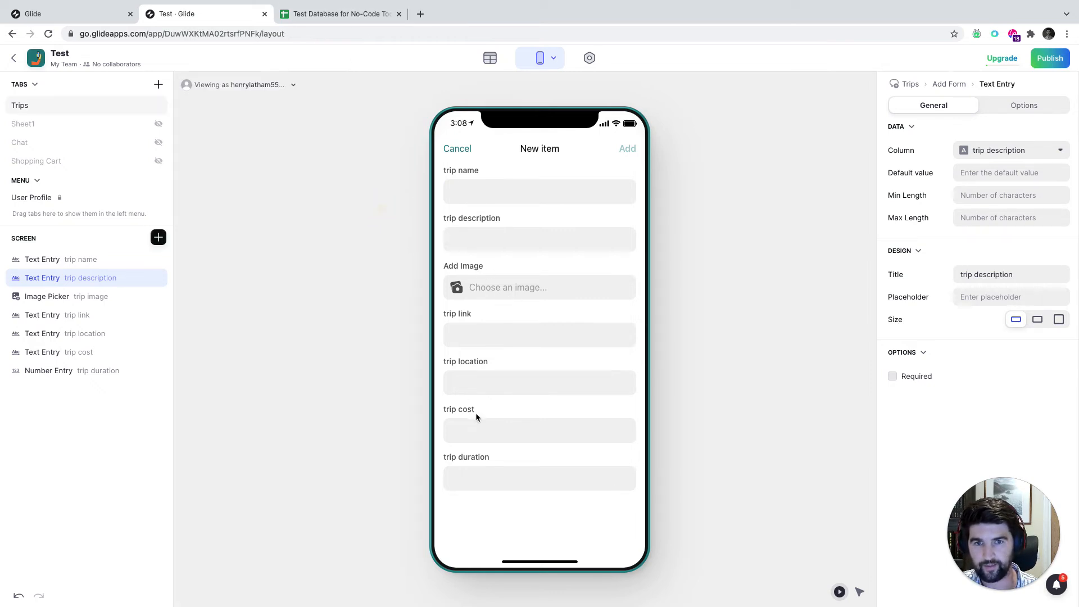
Add a Button component to the add form and title it SAVE TRIP
click(364, 375)
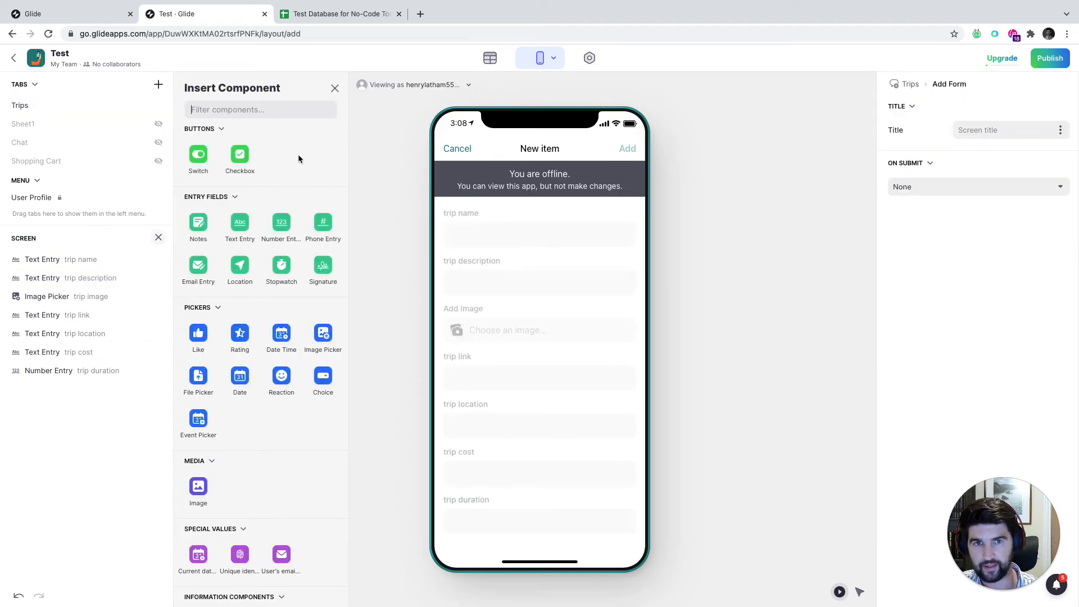
text(butt)
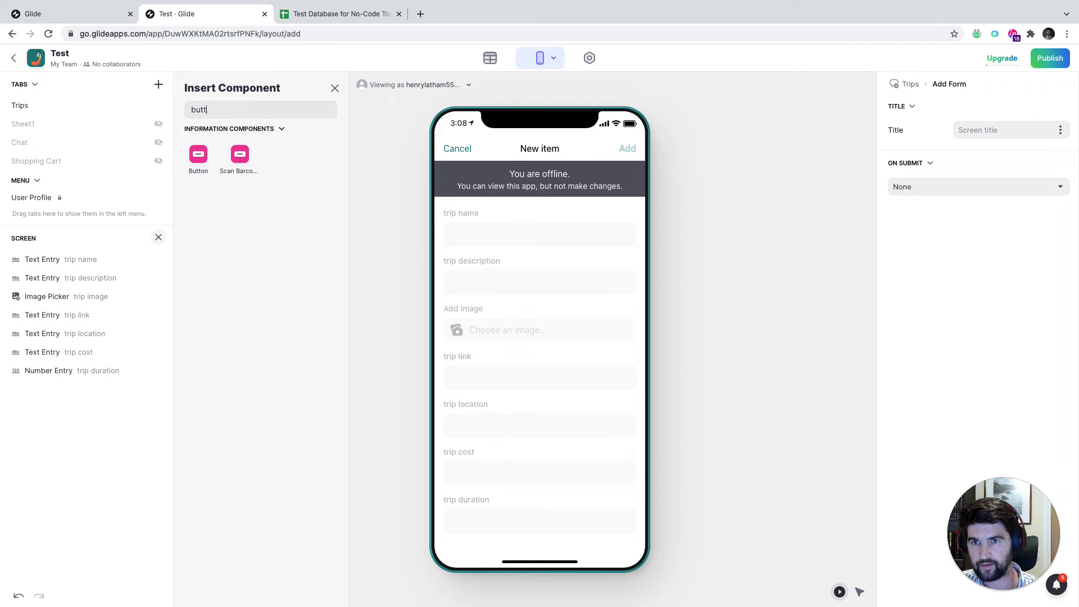
click(198, 157)
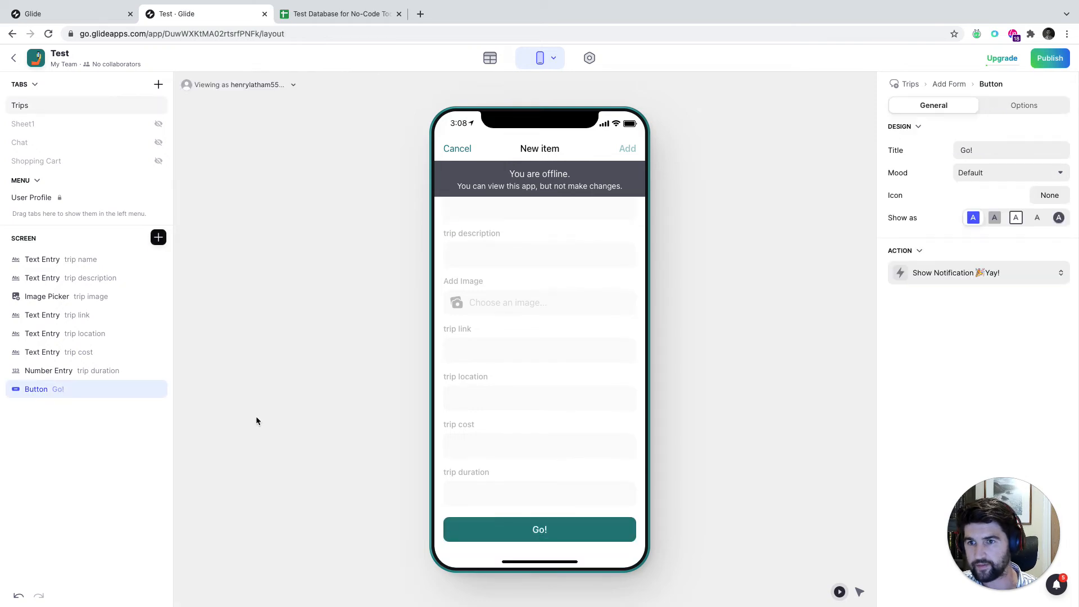
click(990, 150)
key(ctrl+a)
text(CREATE TRIP)
double_click(971, 150)
text(SAVE)
Search the actions available for the SAVE TRIP button for "create" and "tri"
click(955, 274)
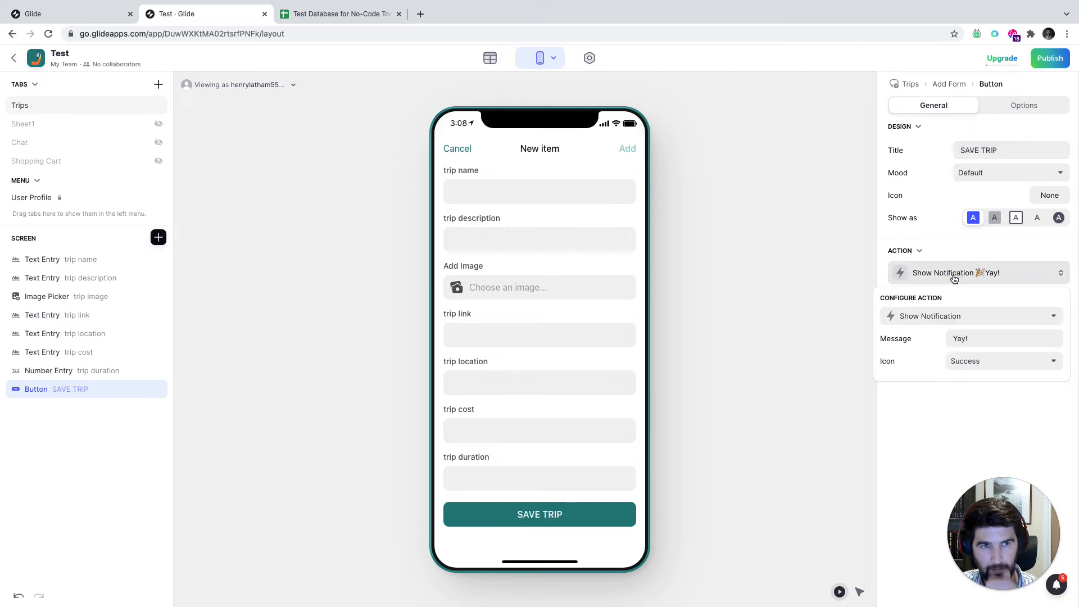
click(930, 321)
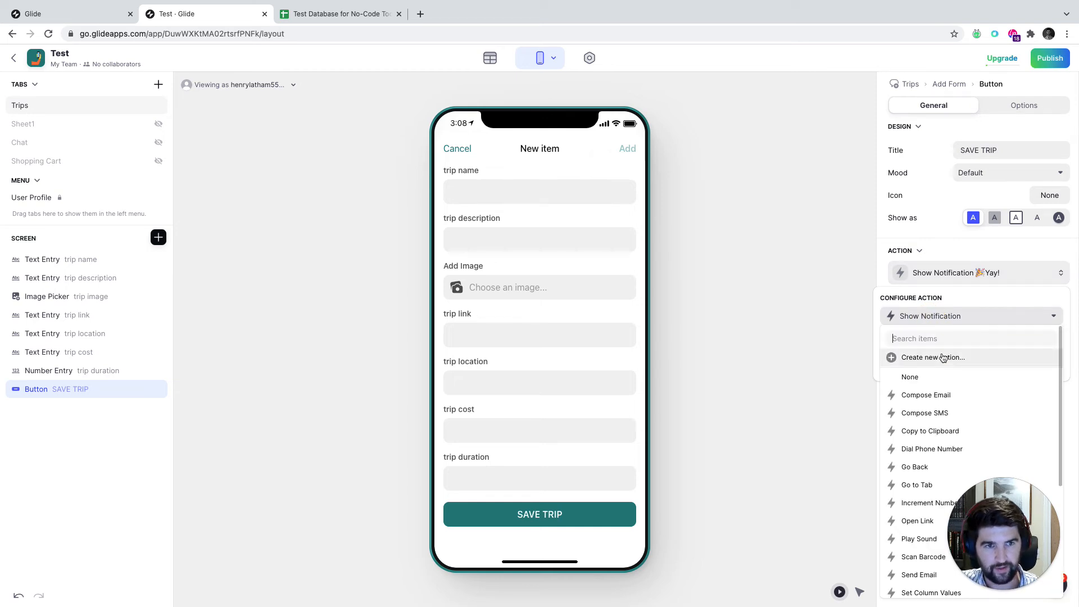
text(create)
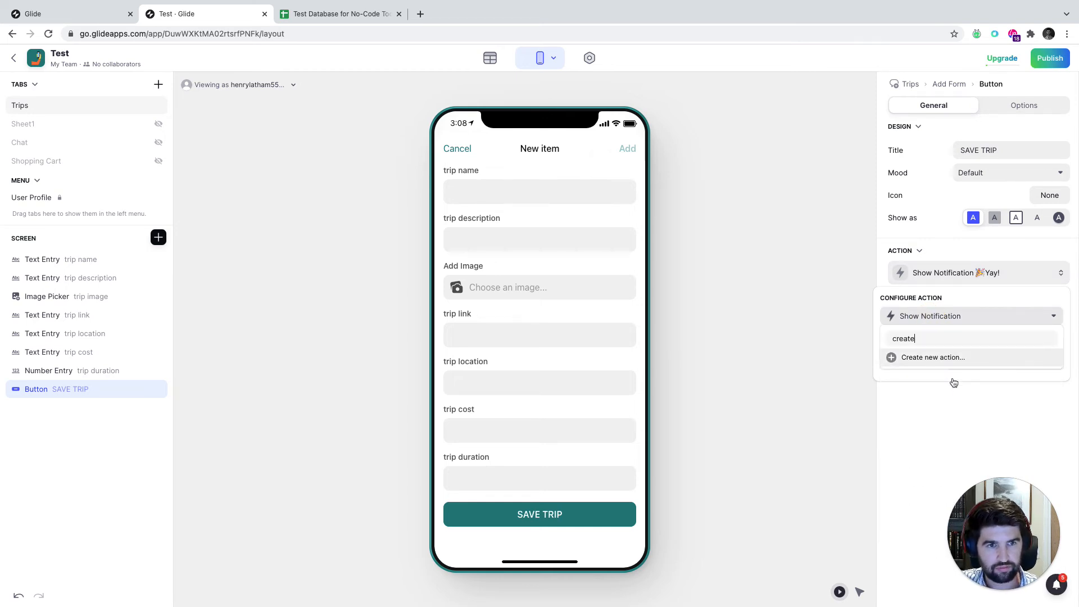
key(super+a)
key(BackSpace)
text(tri)
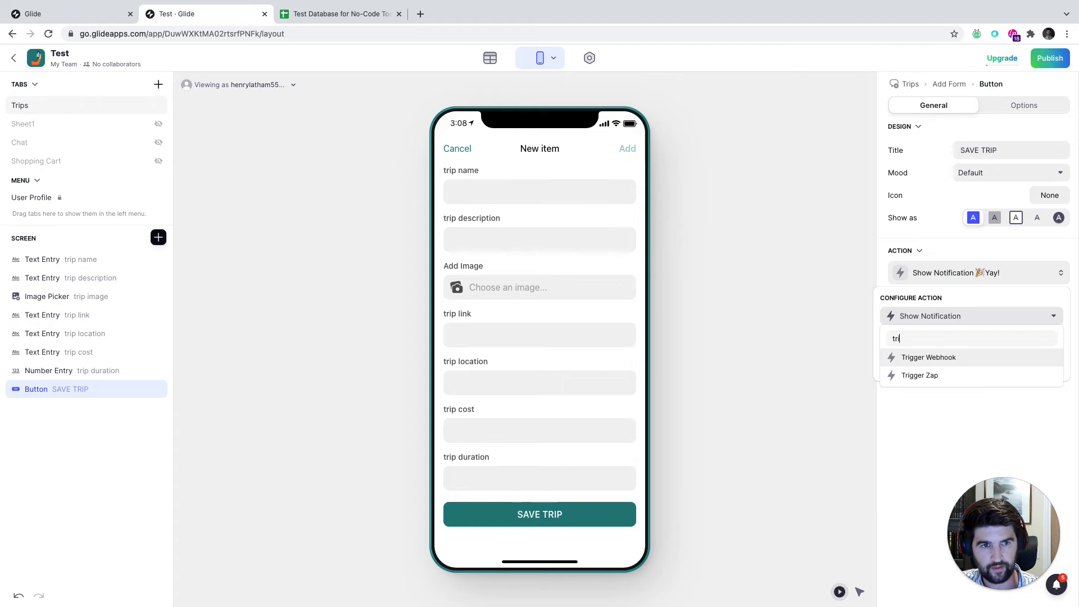
key(super+a)
key(BackSpace)
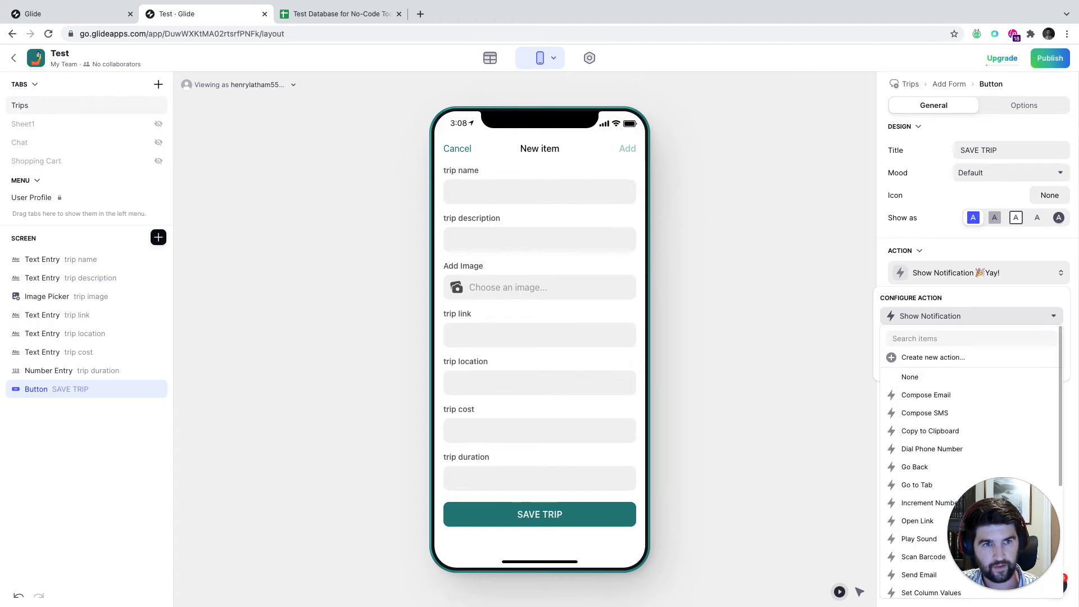
click(758, 262)
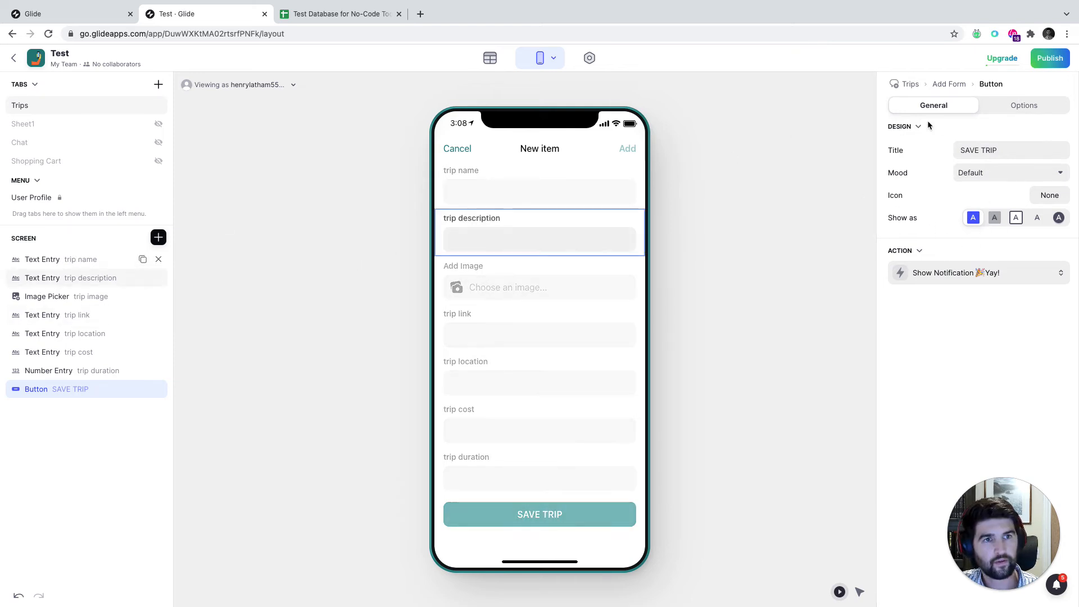
Check the SAVE TRIP button's visibility options and full action list, and delete the button from the add form
click(1005, 105)
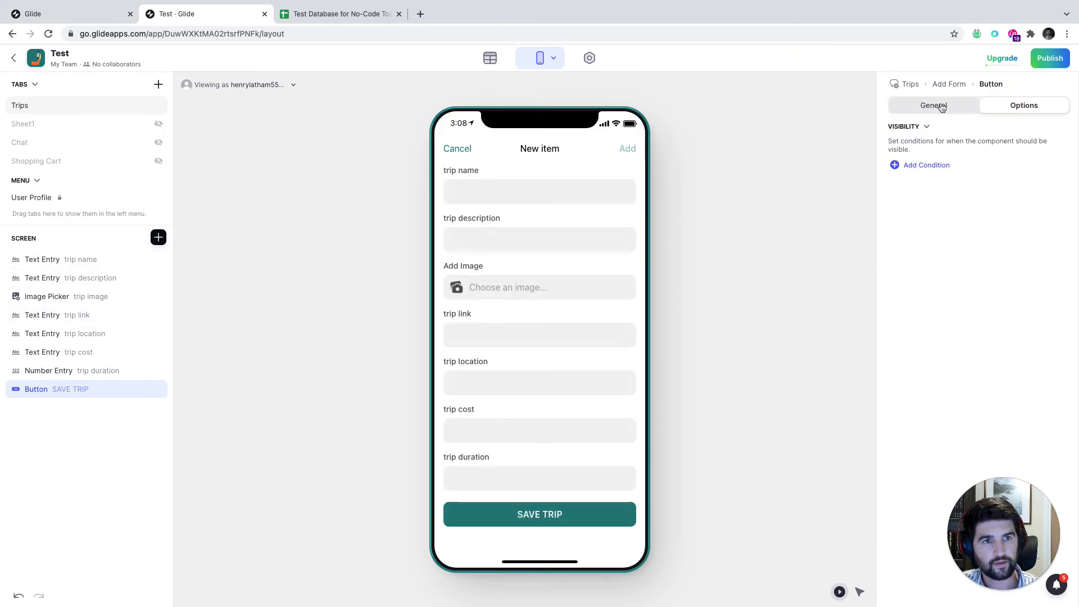
click(942, 107)
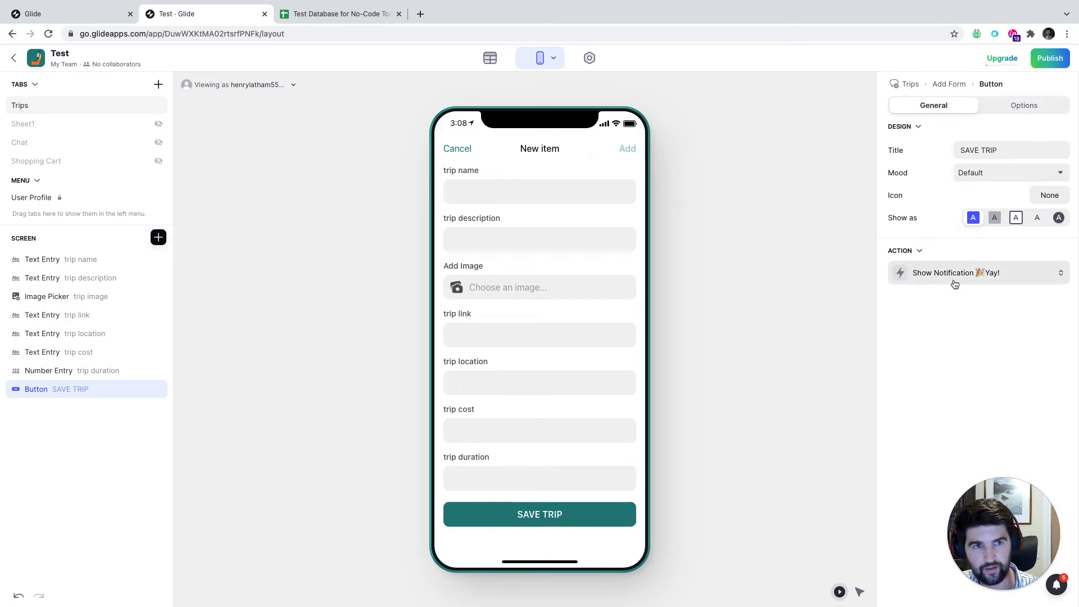
click(931, 273)
click(938, 316)
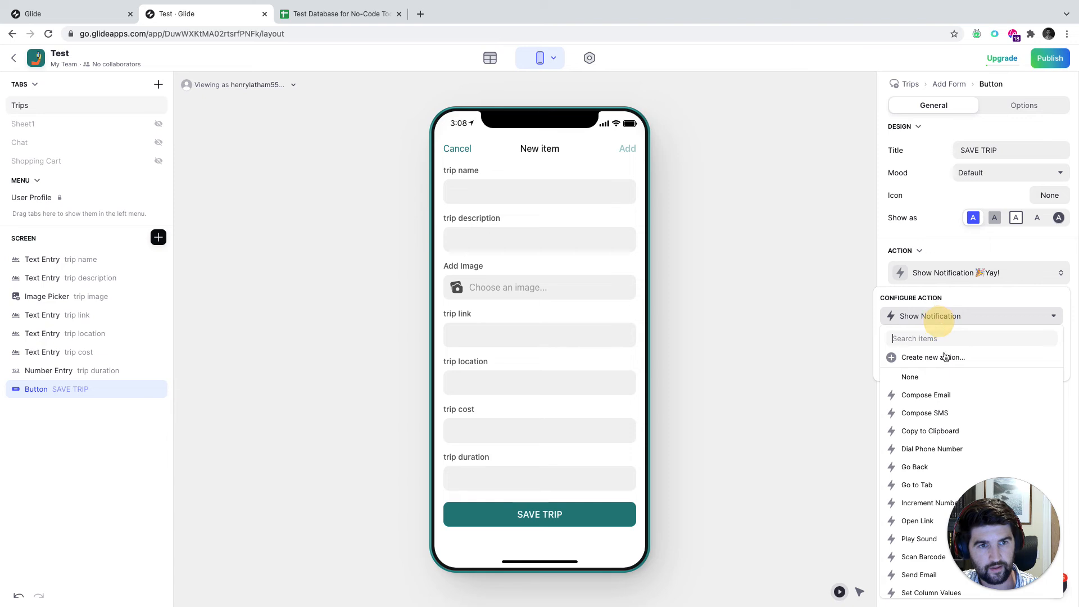
scroll(946, 365, down, 2)
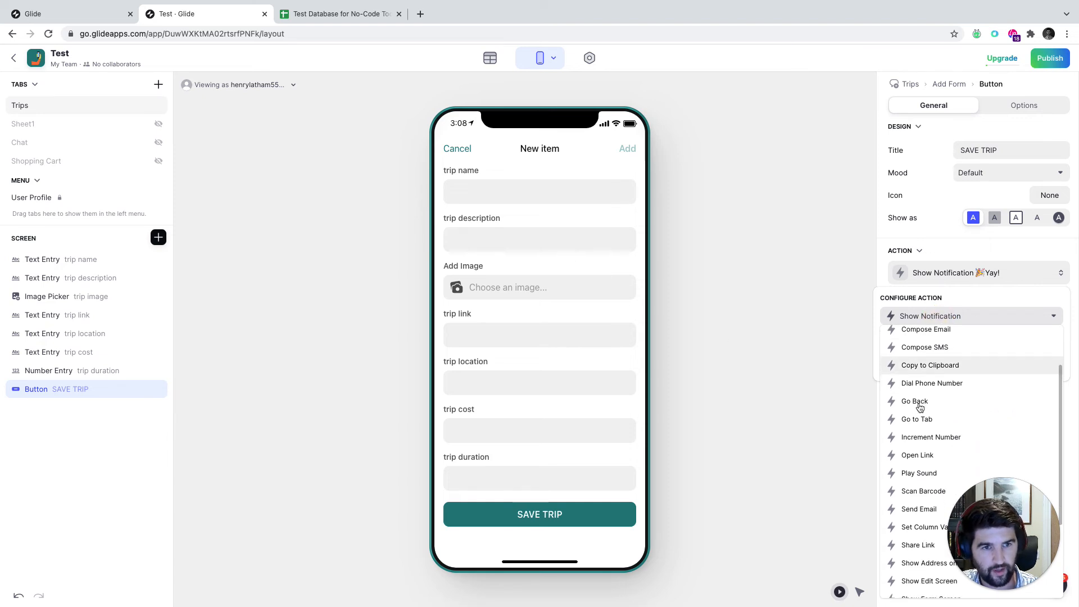
scroll(934, 402, down, 4)
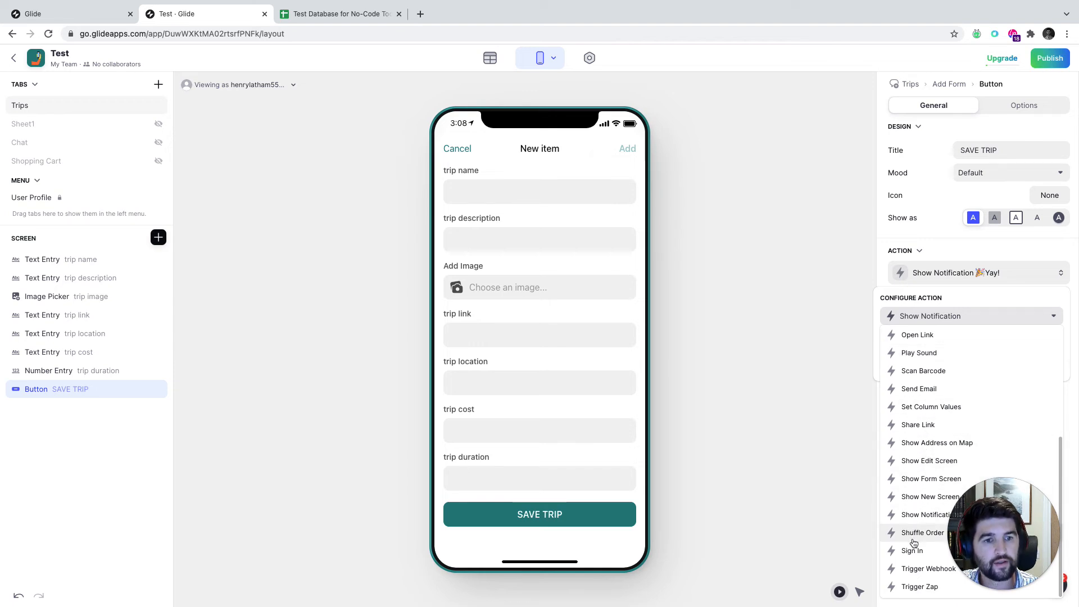
scroll(914, 544, up, 6)
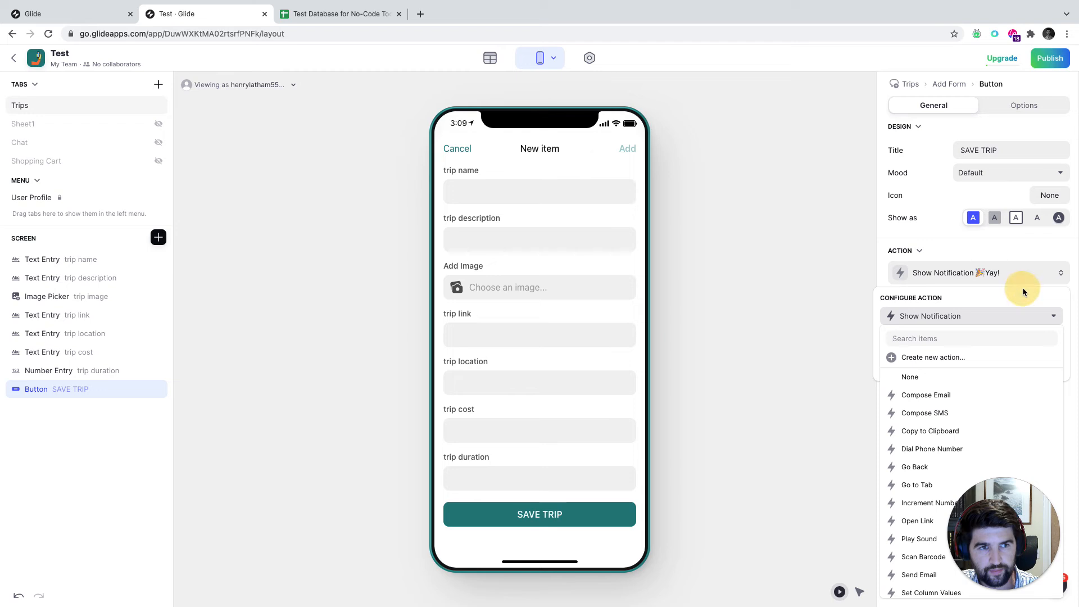
click(825, 281)
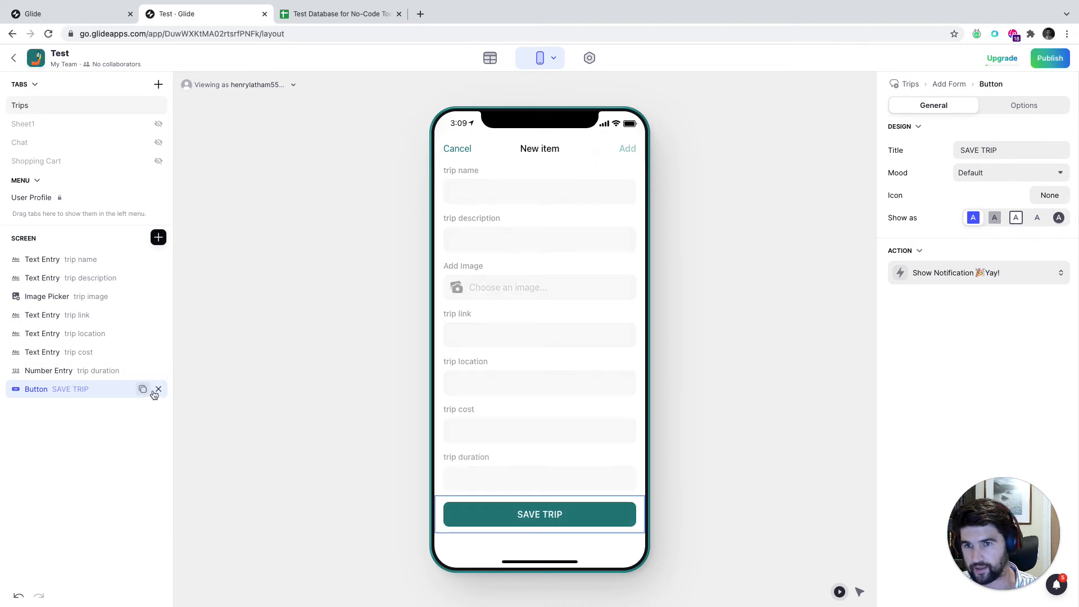
click(157, 390)
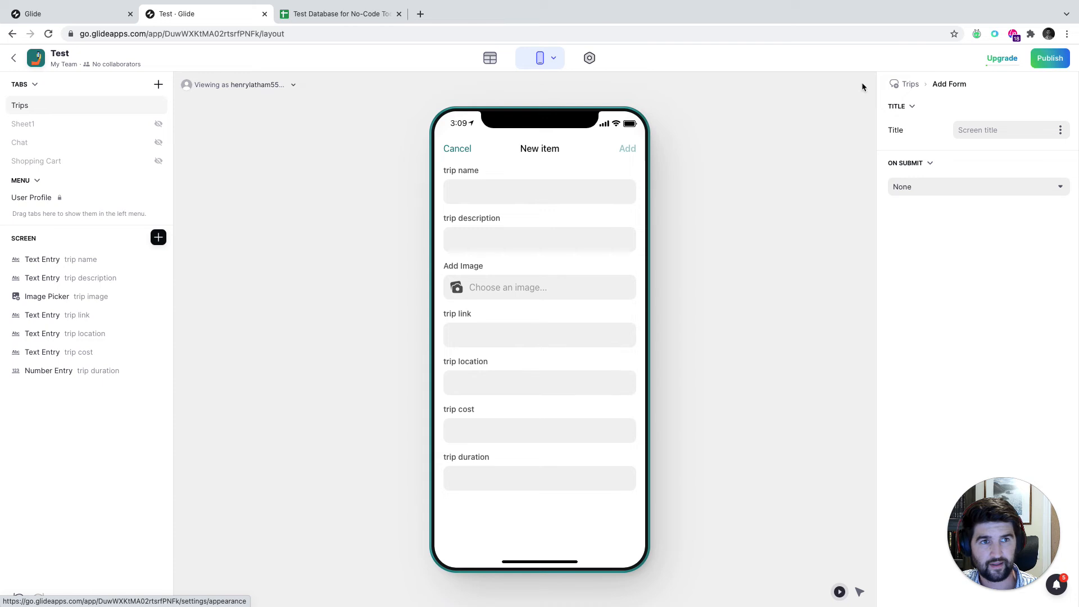
Publish the app and copy its app link
click(1050, 61)
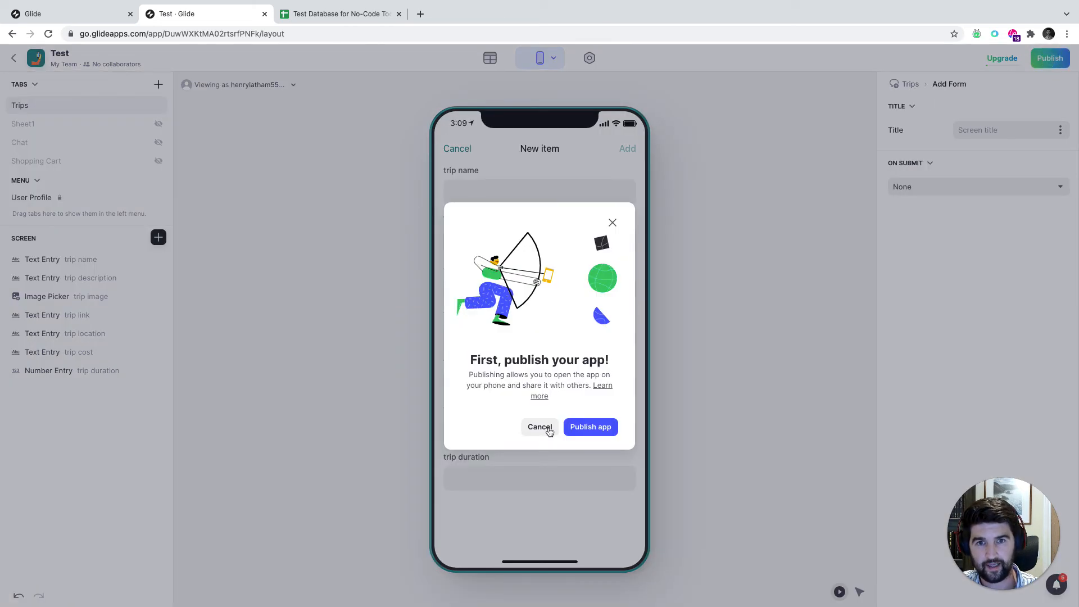
click(589, 428)
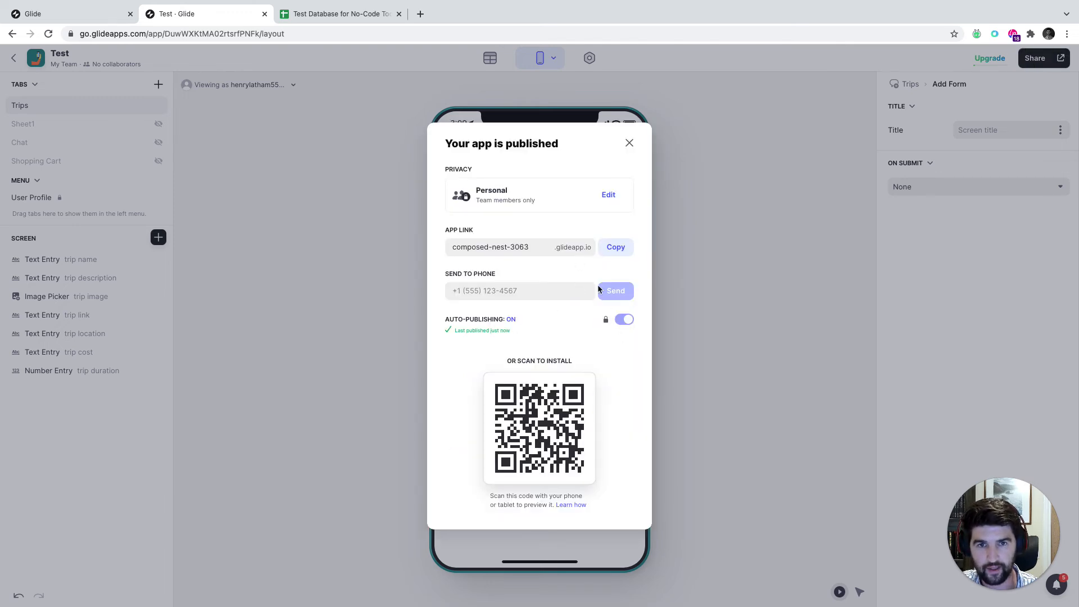
click(614, 248)
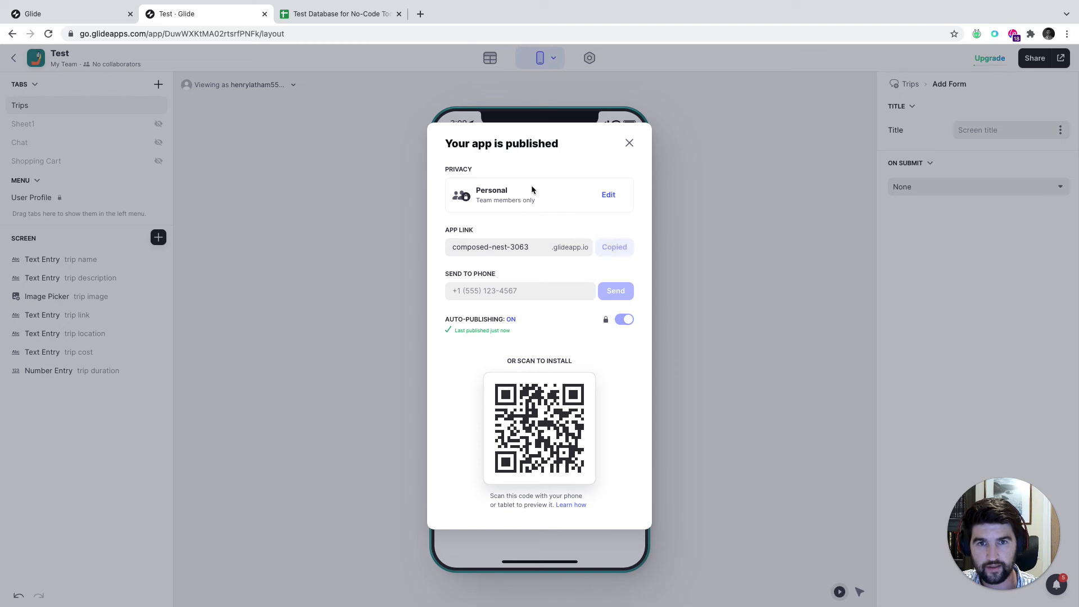
Make the app's sign-in Public and open the copied app link in a new browser tab beside the editor
click(607, 197)
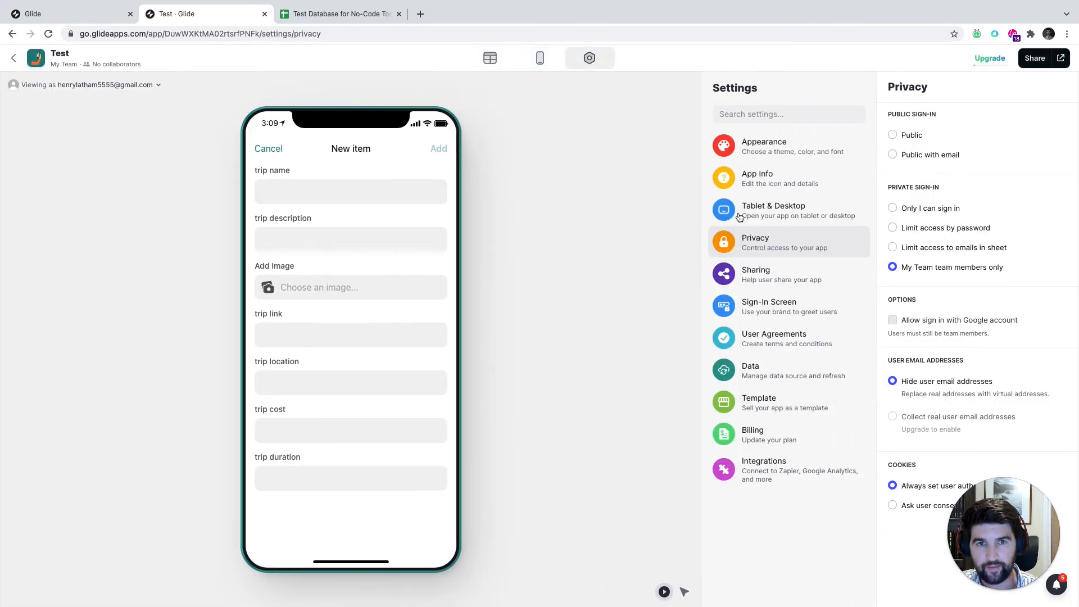
click(894, 135)
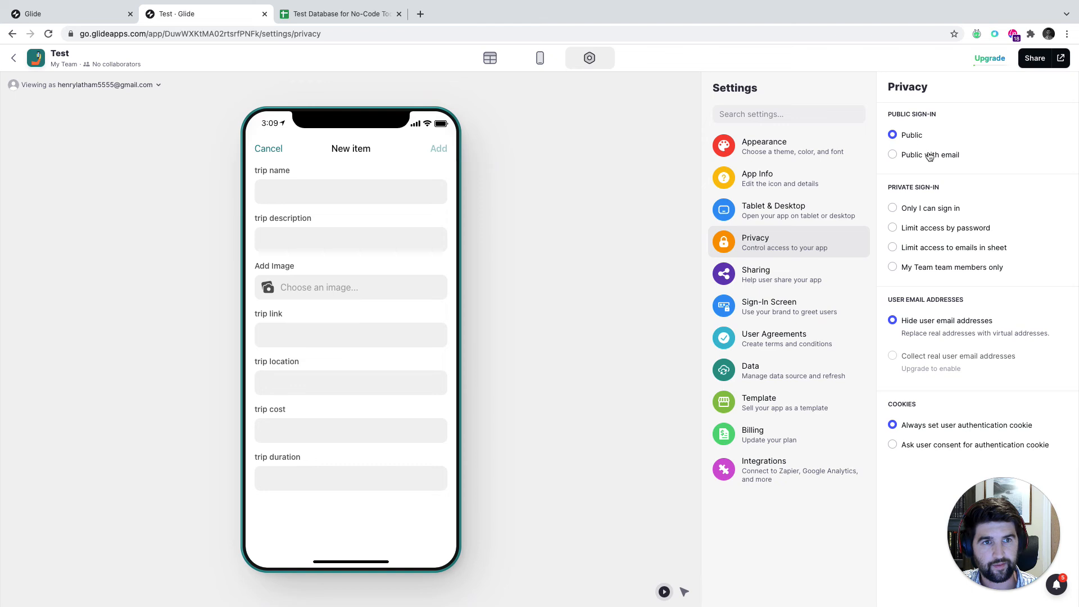
click(421, 16)
key(super+v)
key(Return)
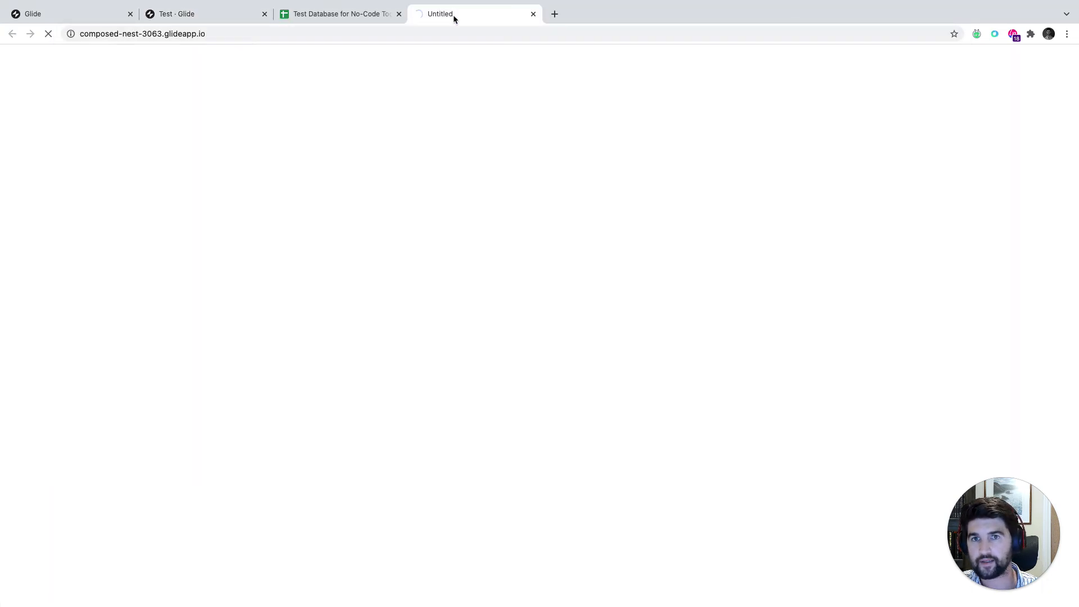
drag(341, 13, 345, 20)
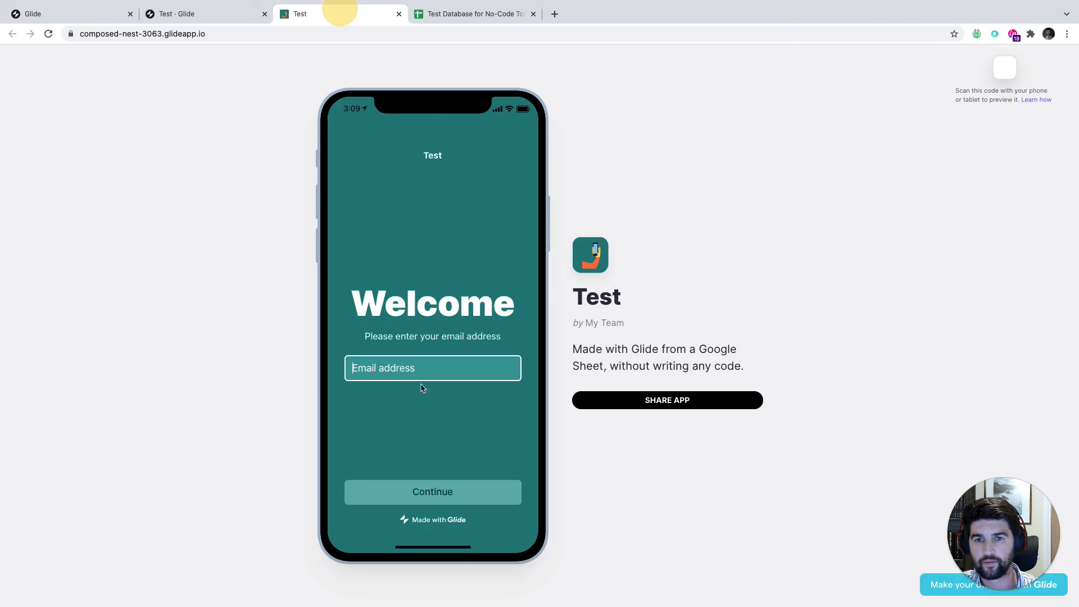
Check the app's privacy in its sharing details and return to the published app's trips list
click(241, 35)
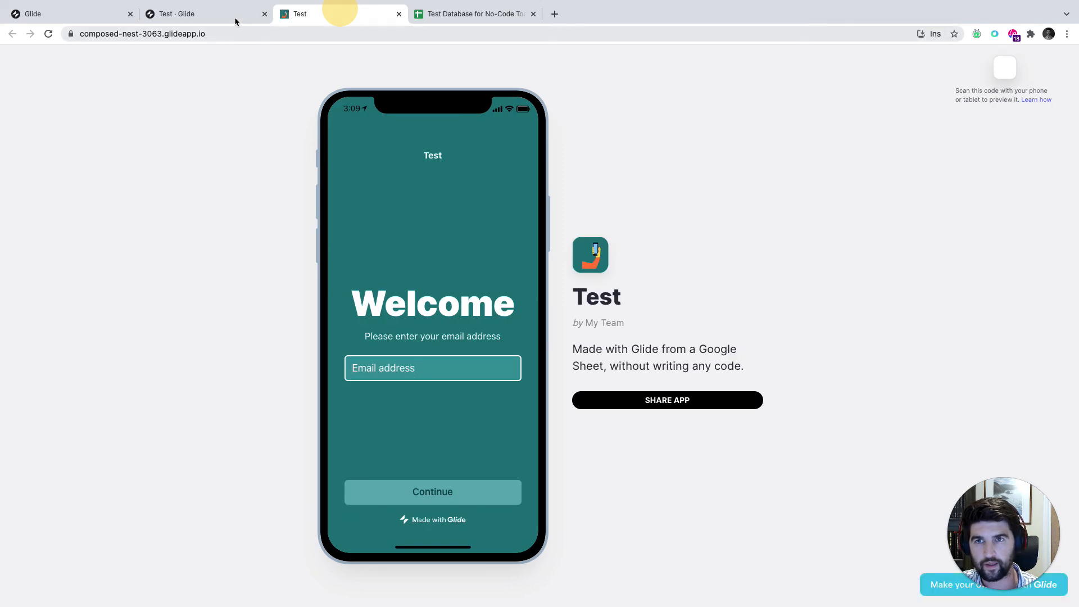
click(235, 20)
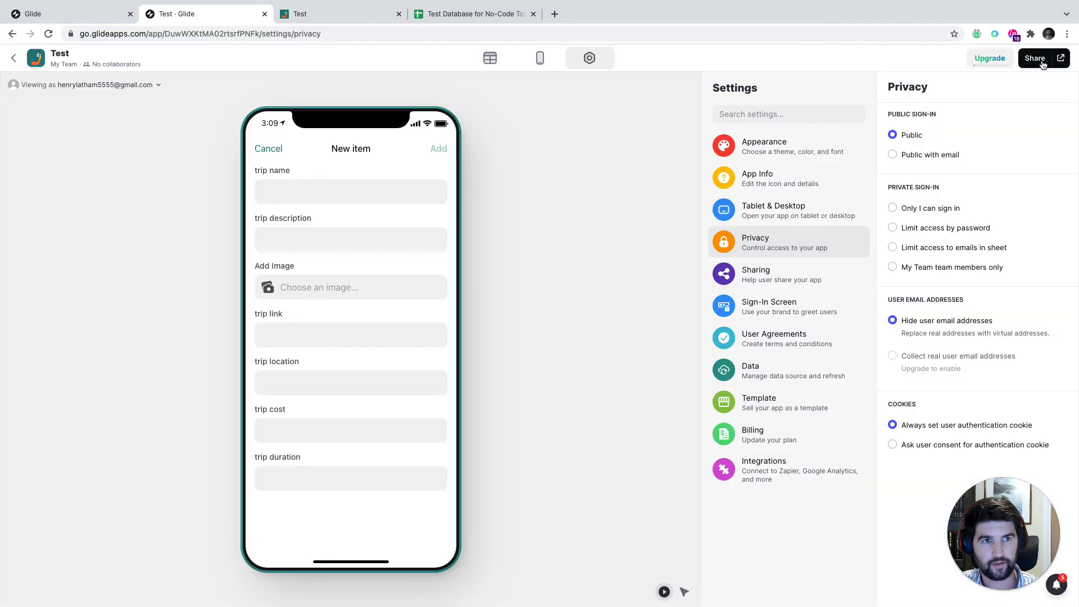
click(1043, 65)
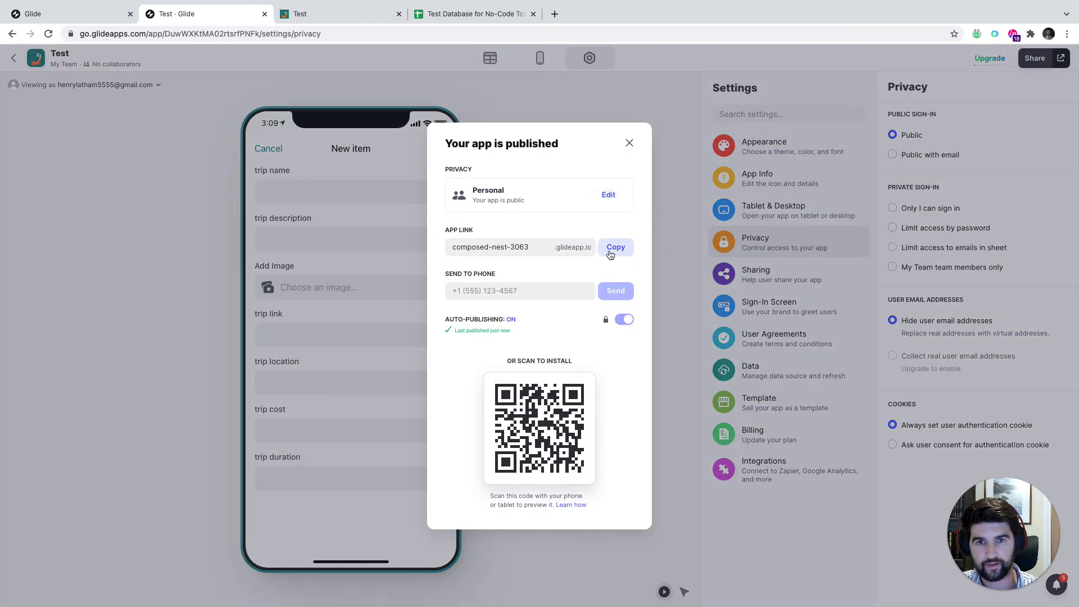
click(319, 18)
click(439, 366)
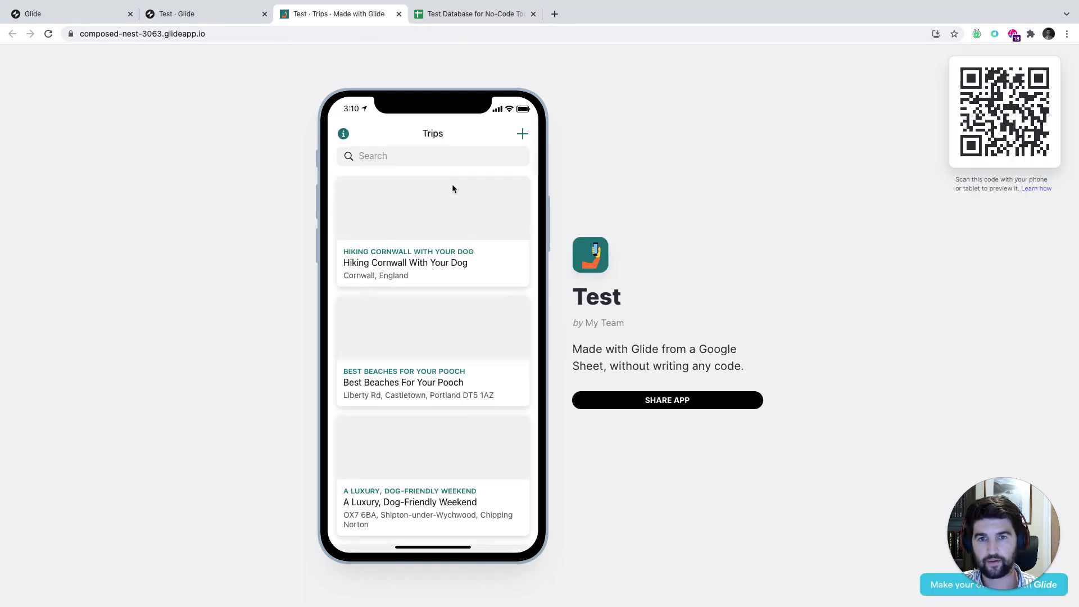
click(512, 505)
click(512, 356)
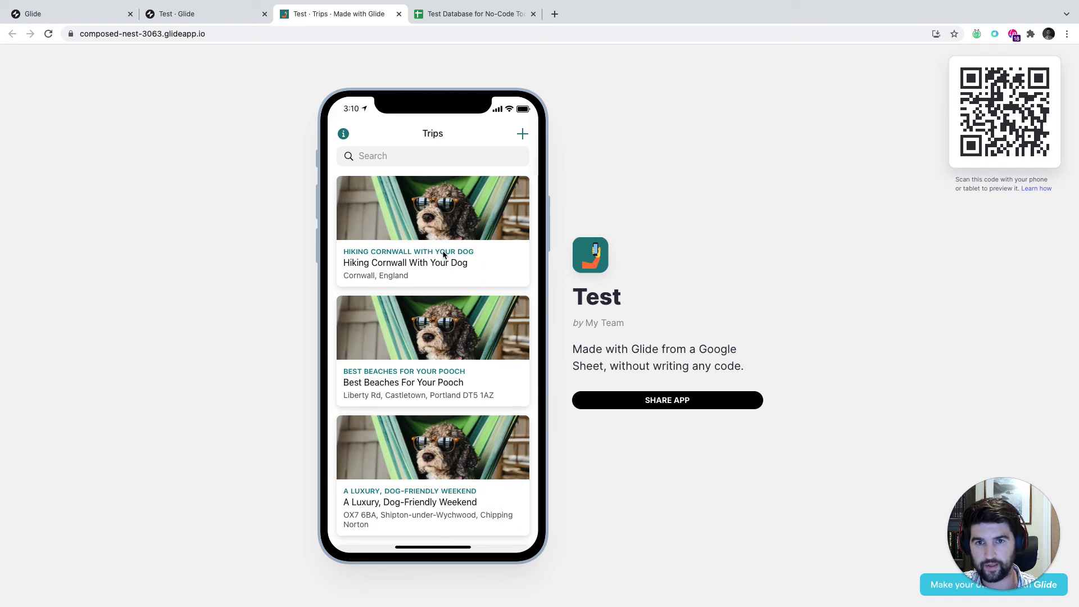
View the Hiking Cornwall With Your Dog trip and its website in the published app, and return to the trips list
click(428, 264)
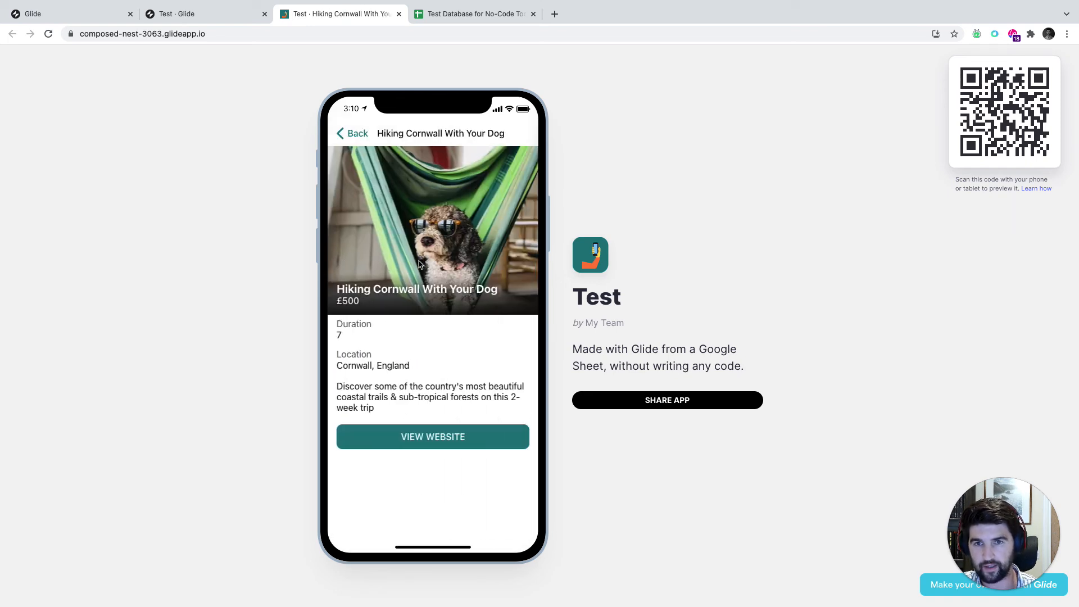
click(431, 439)
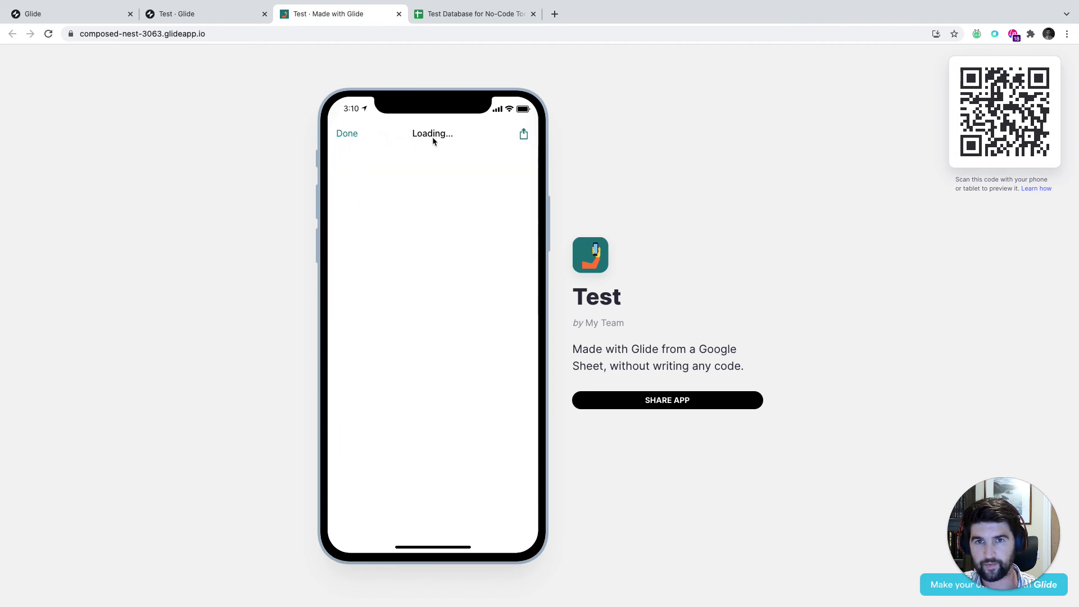
click(349, 134)
click(350, 133)
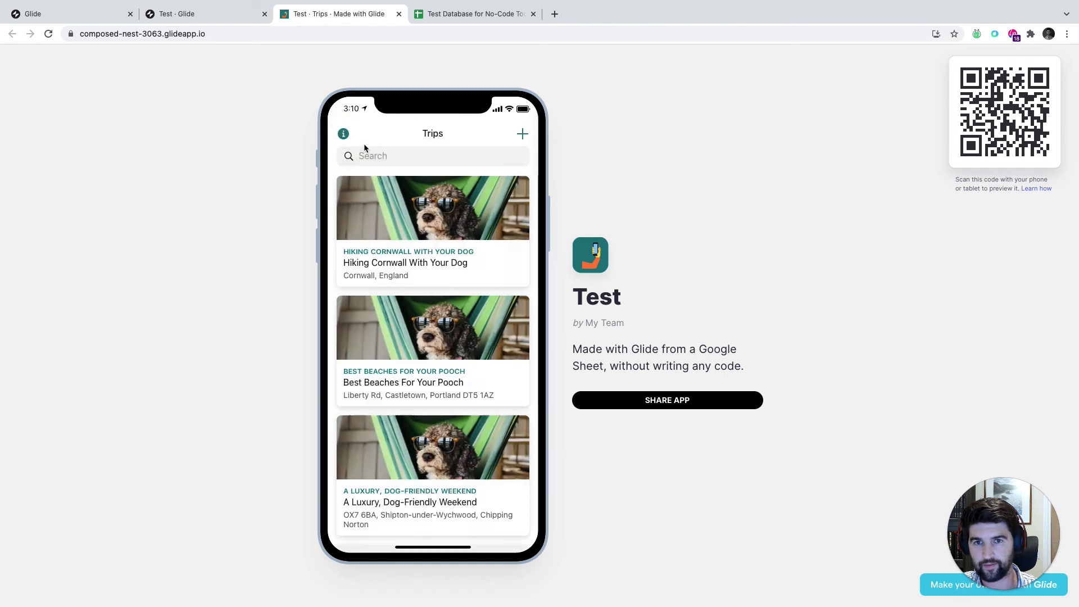
Add a trip named Test Trip 2 in the published app, entering 1 for description, link, location, cost and duration
click(523, 133)
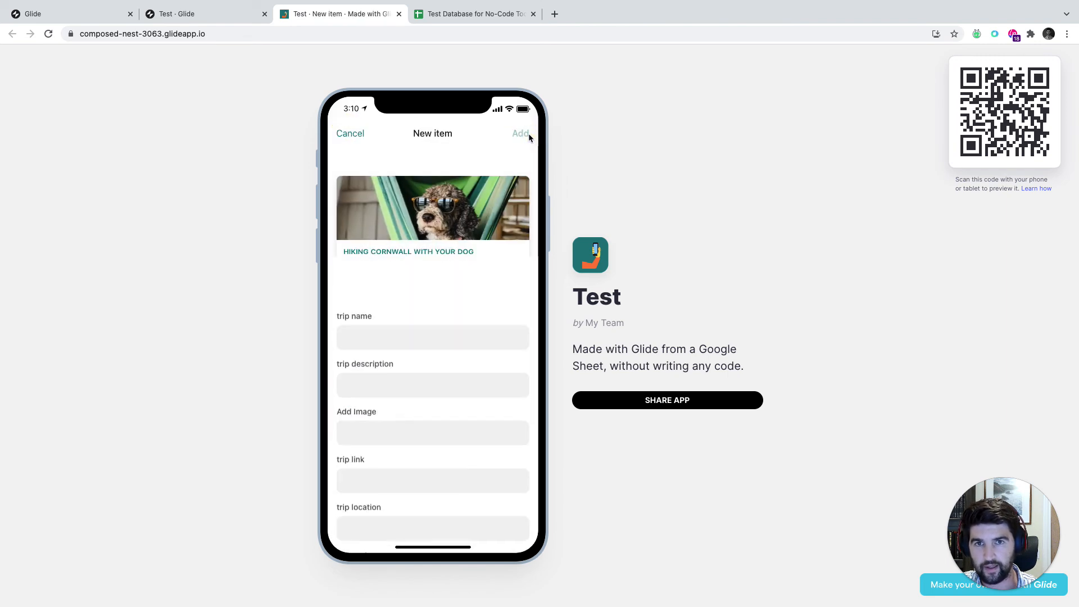
click(385, 177)
text(Test T)
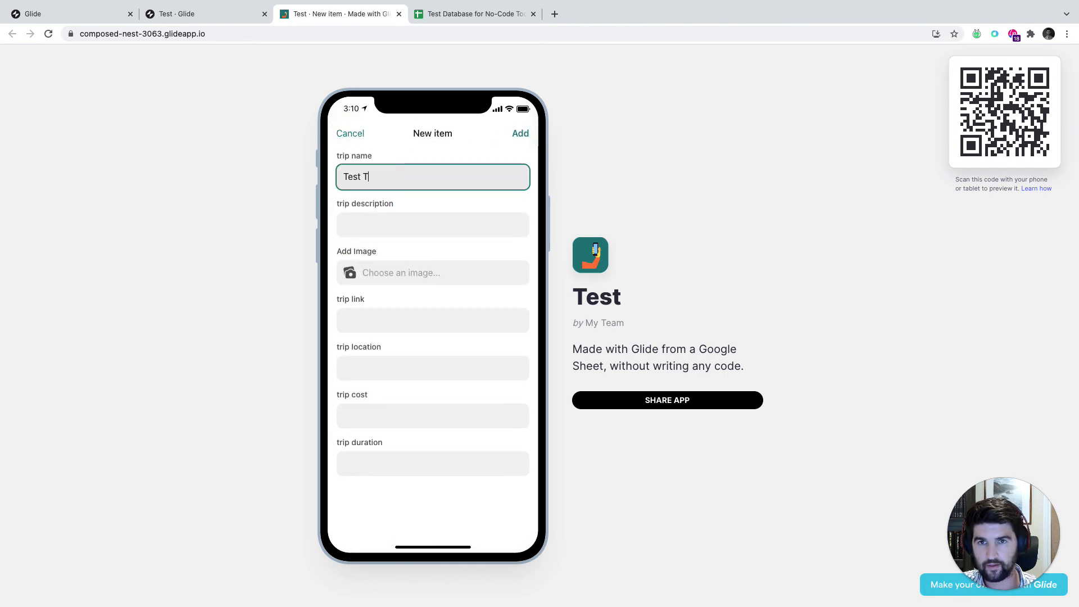
text(rip 2)
click(350, 225)
text(1)
click(374, 324)
text(1)
click(378, 363)
text(1)
click(378, 414)
text(1)
click(381, 460)
text(1)
click(518, 134)
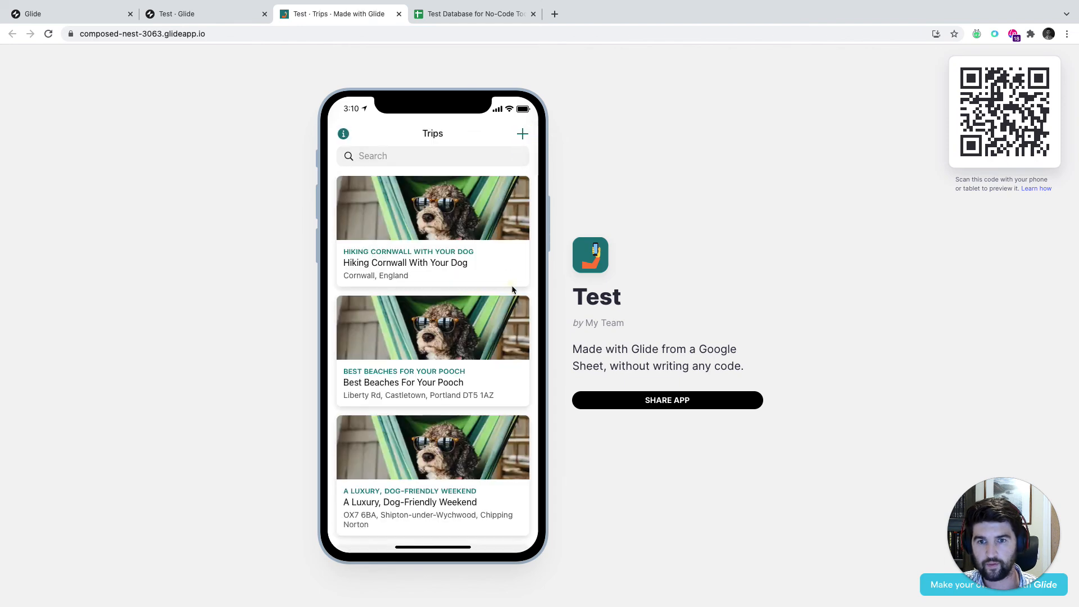
Find Test Trip 2 in the published app's trips list and open its details
scroll(483, 234, down, 5)
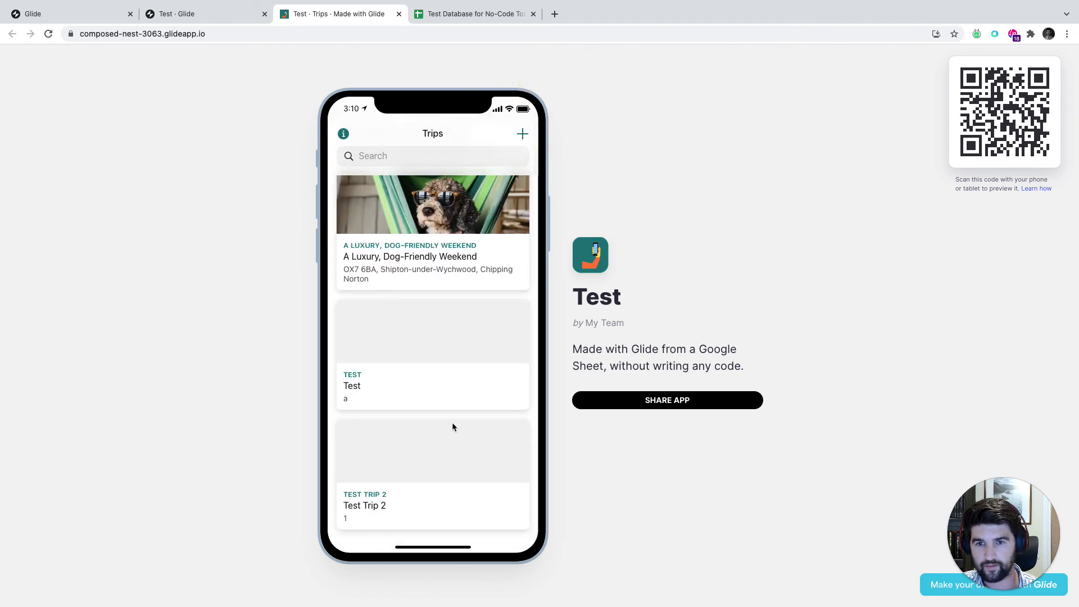
click(376, 504)
Pause the build timer, switch to Keynote and select the rating text on the Glide 10Min Challenge Rating slide
mouse_move(544, 4)
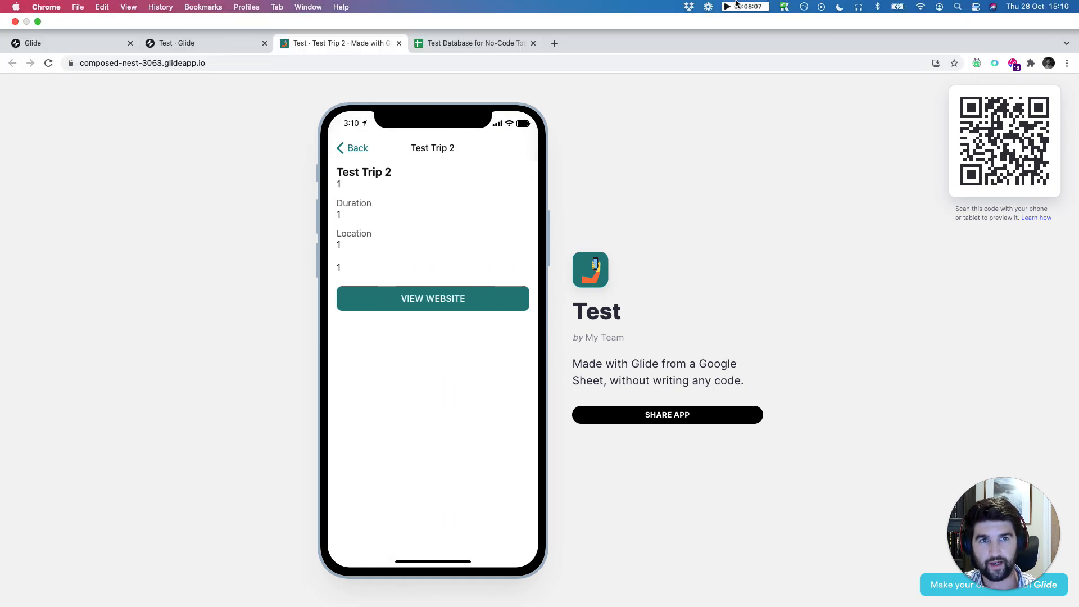
click(737, 4)
click(660, 7)
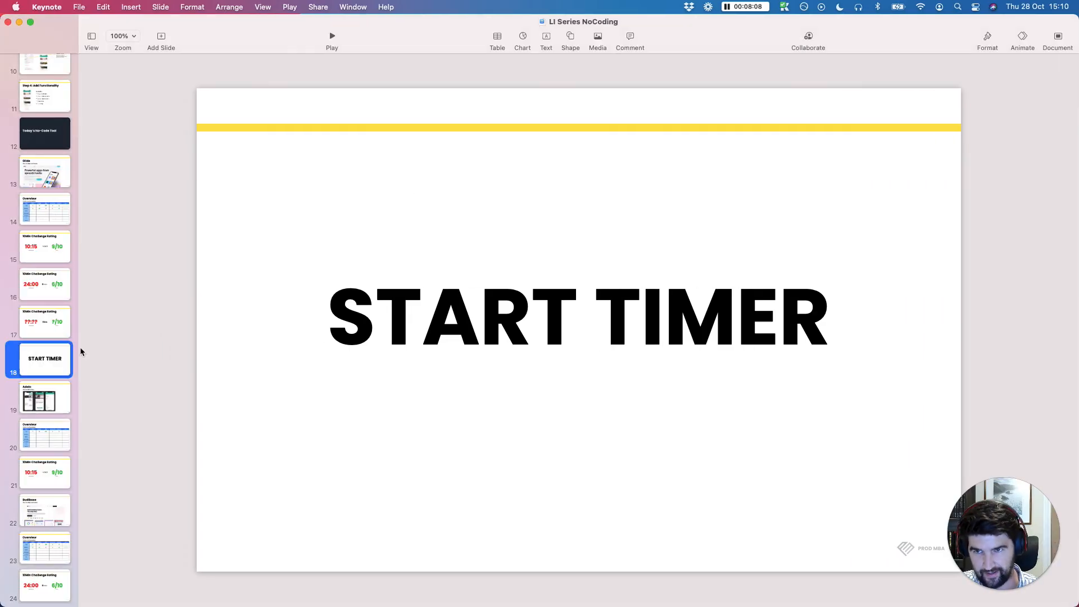
click(38, 316)
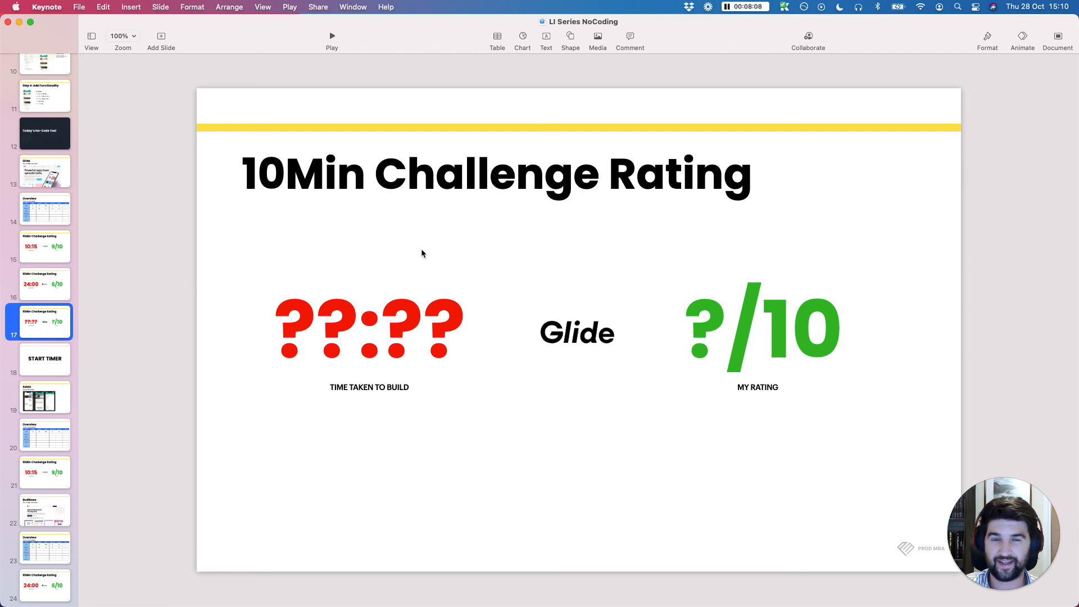
click(722, 321)
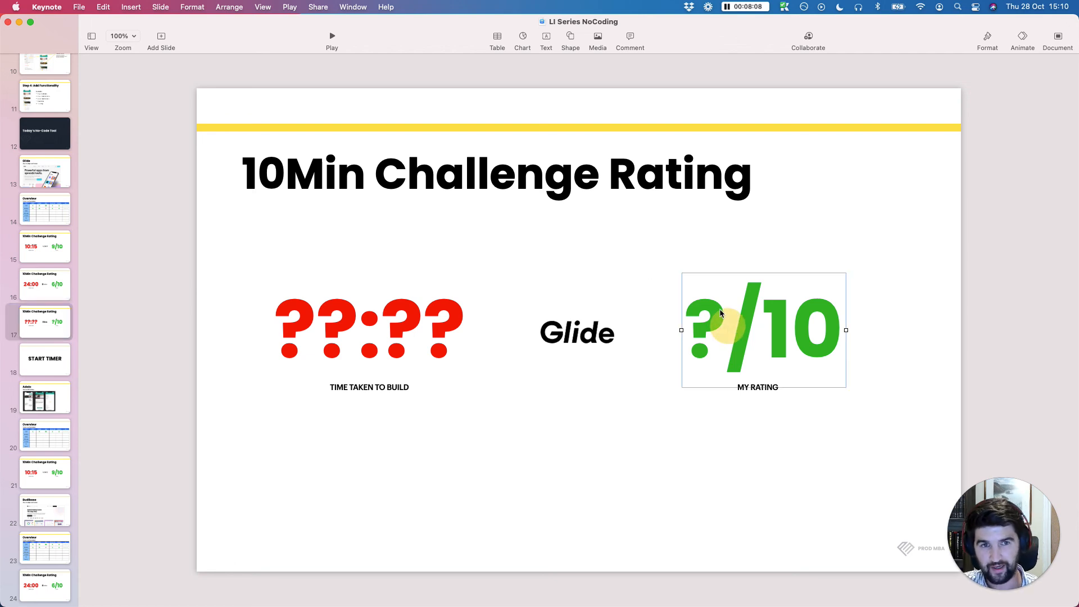